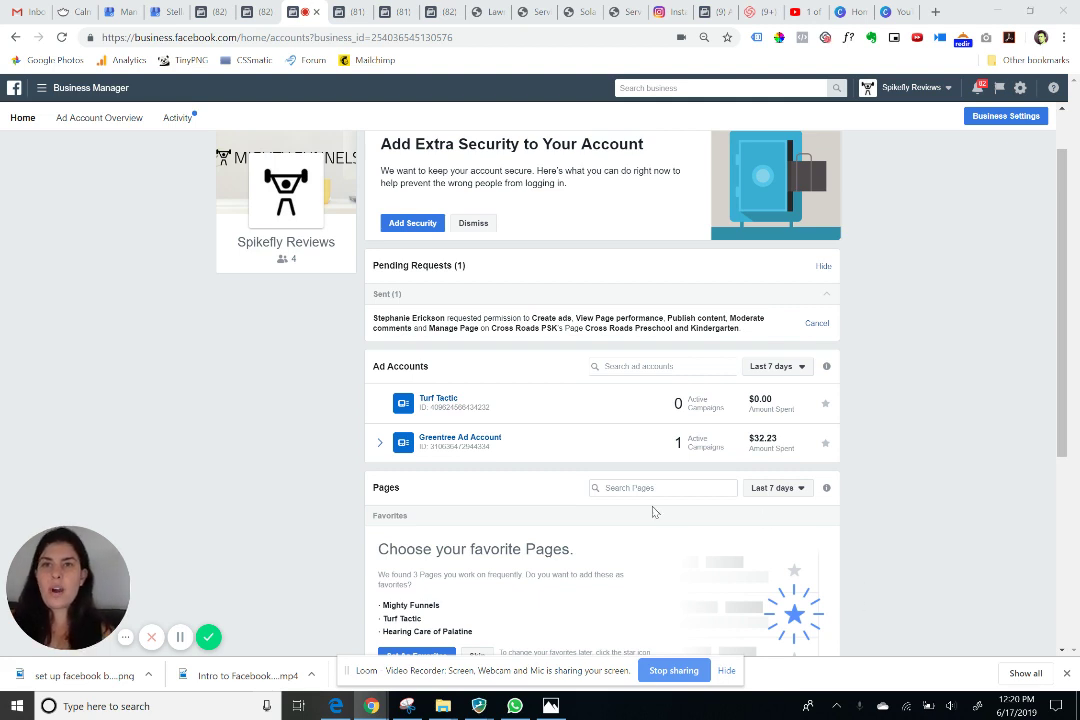
# Open the business settings in a new tab and show the options for adding an ad account
pyautogui.scroll(1, 238, 346)
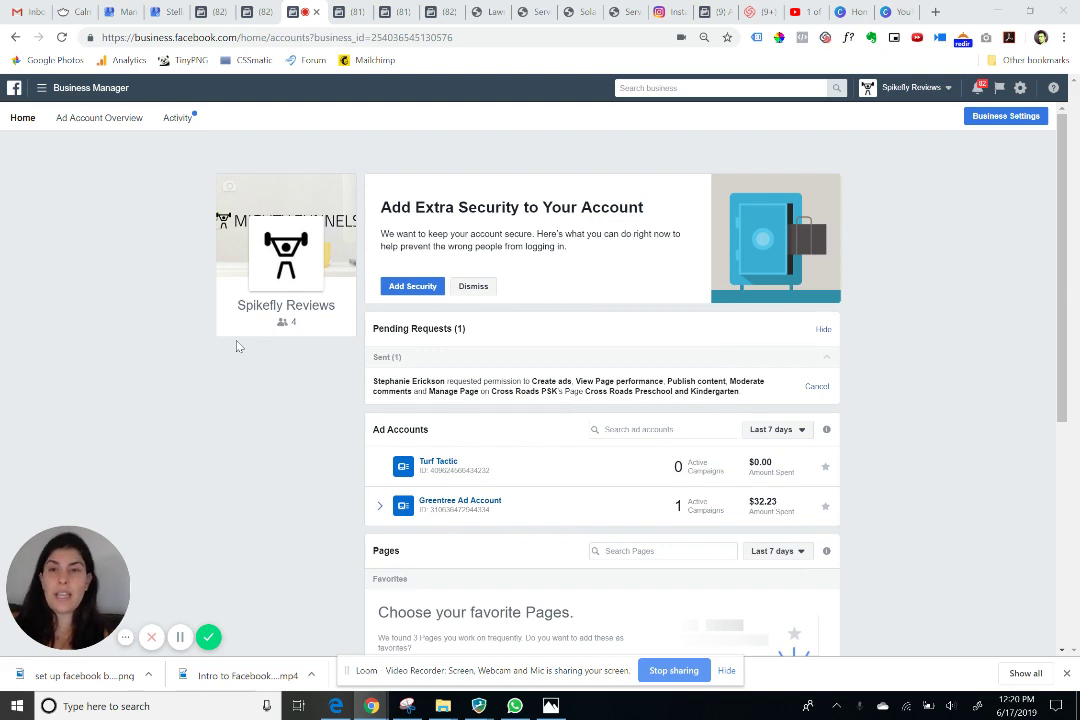
pyautogui.scroll(-3, 240, 344)
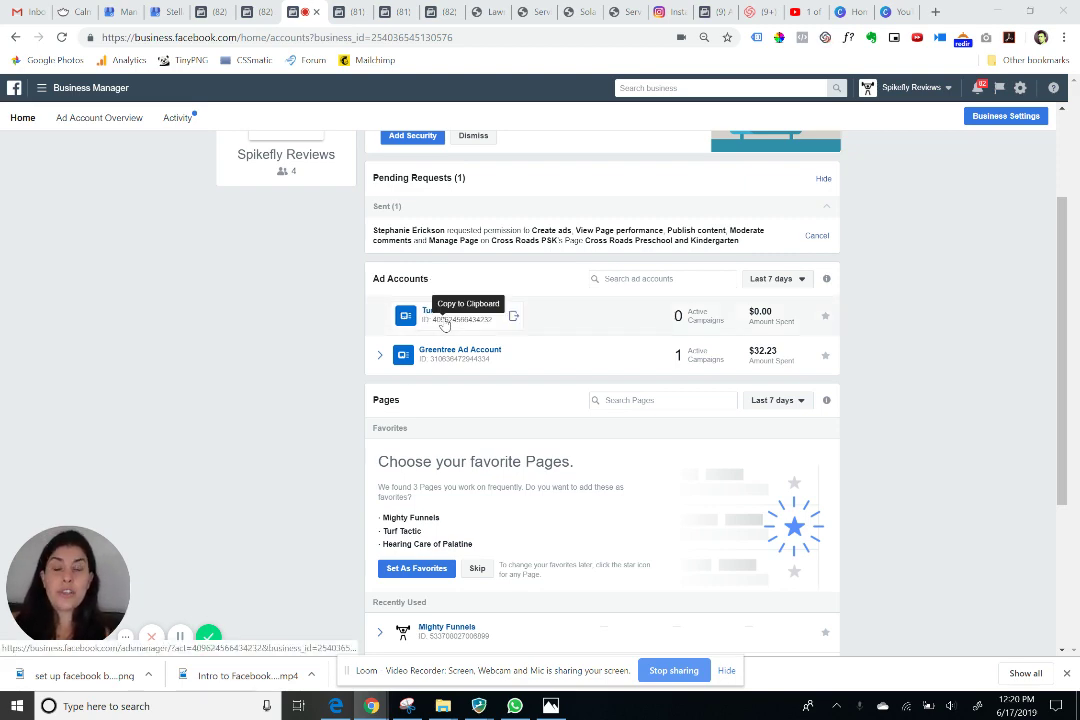
pyautogui.scroll(1, 505, 318)
pyautogui.scroll(3, 880, 125)
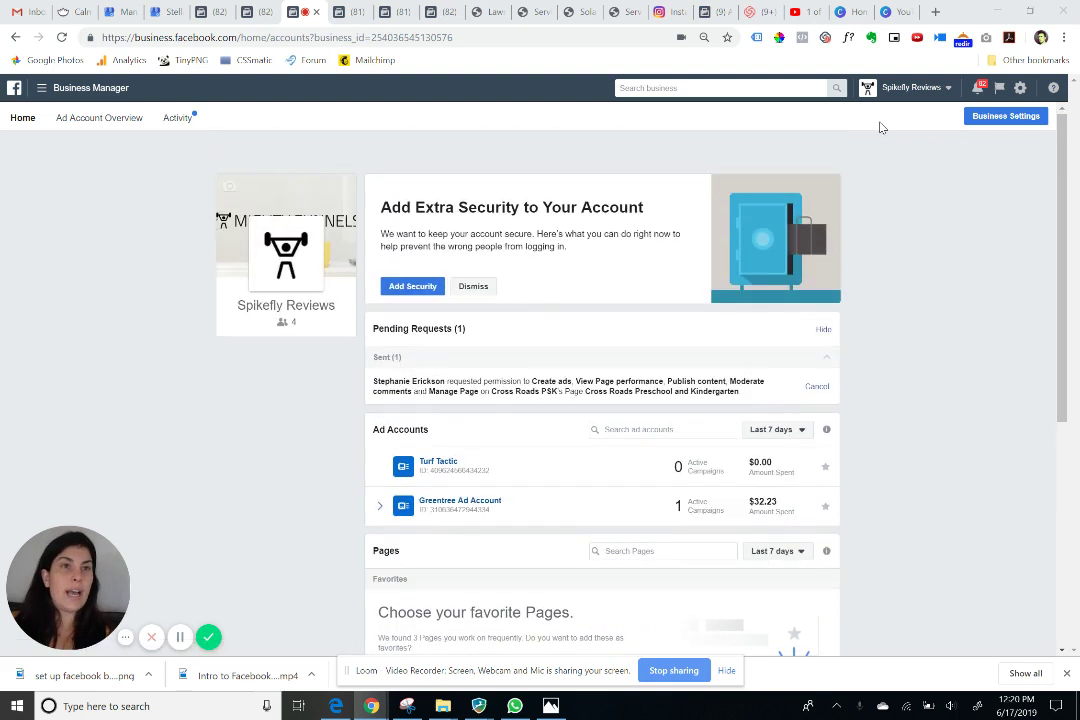
pyautogui.rightClick(1004, 117)
pyautogui.click(976, 125)
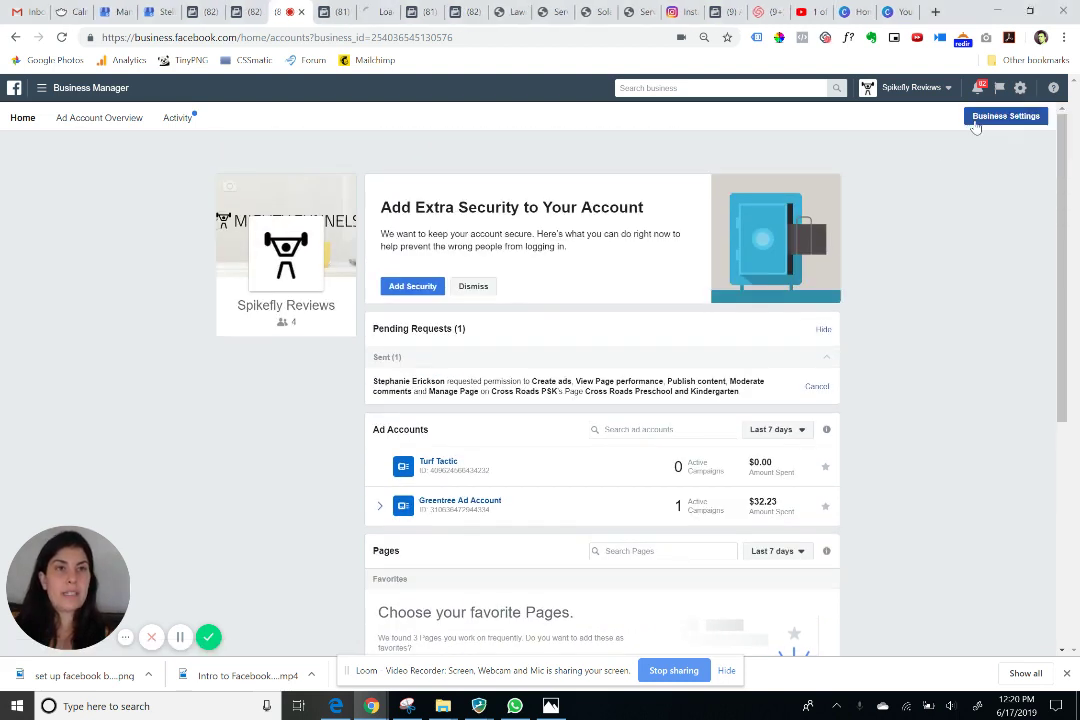
pyautogui.click(366, 15)
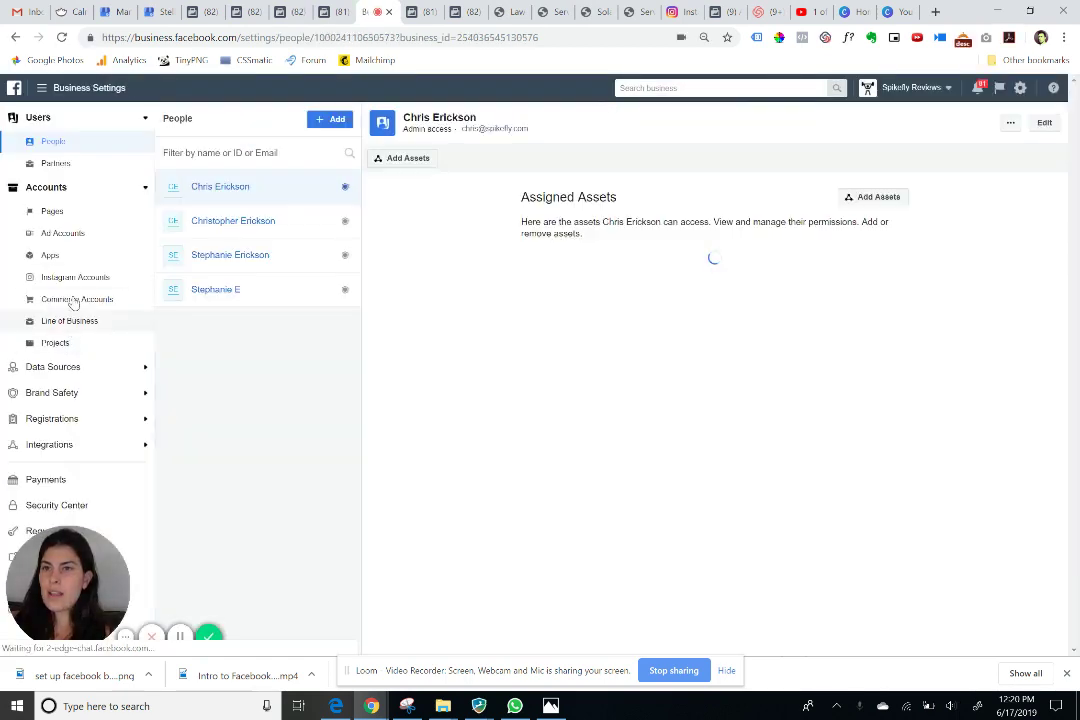
pyautogui.click(63, 236)
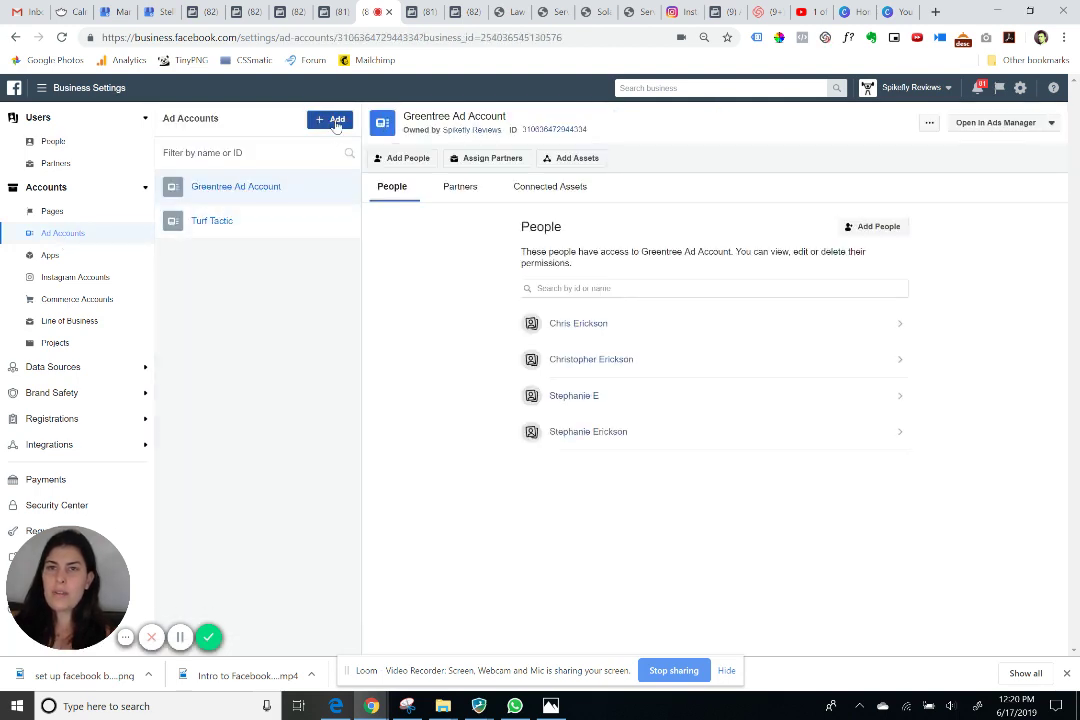
pyautogui.click(333, 119)
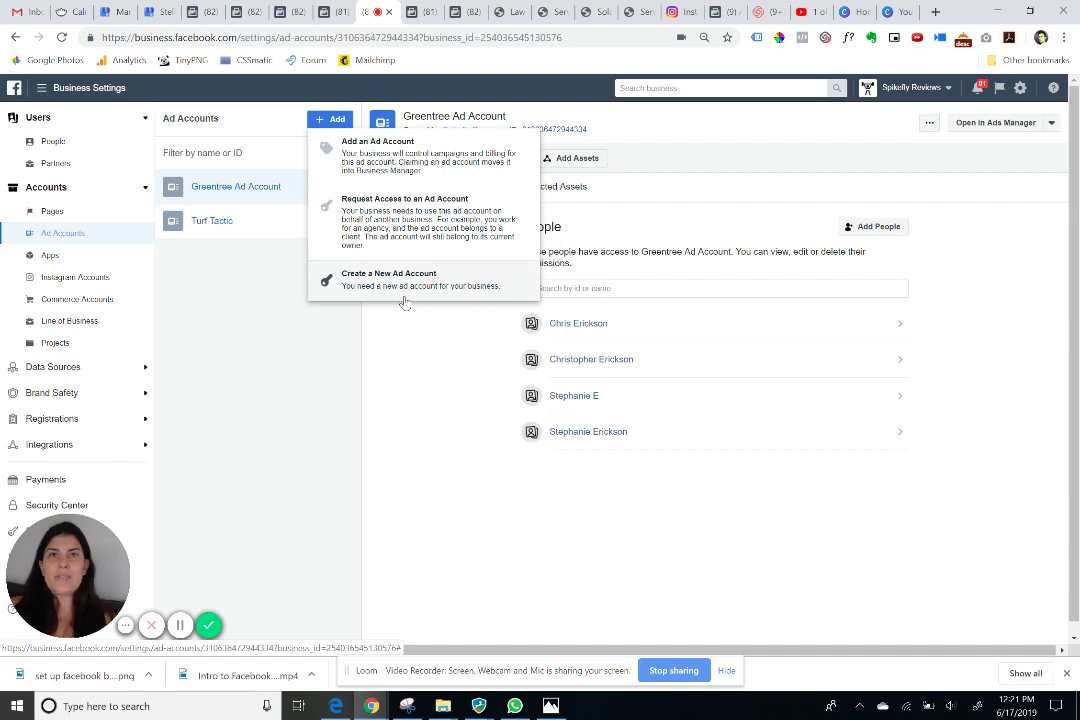
# Return to the Business Manager home page and open the Turf Tactic ad account in Ads Manager
pyautogui.click(289, 15)
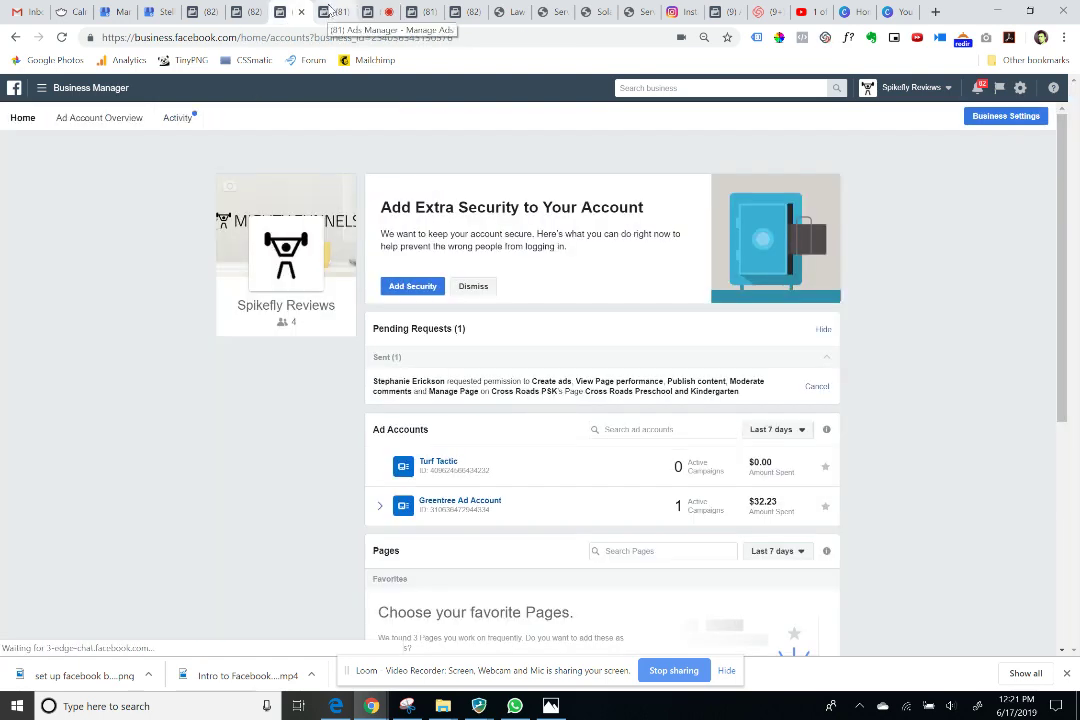
pyautogui.scroll(-1, 366, 359)
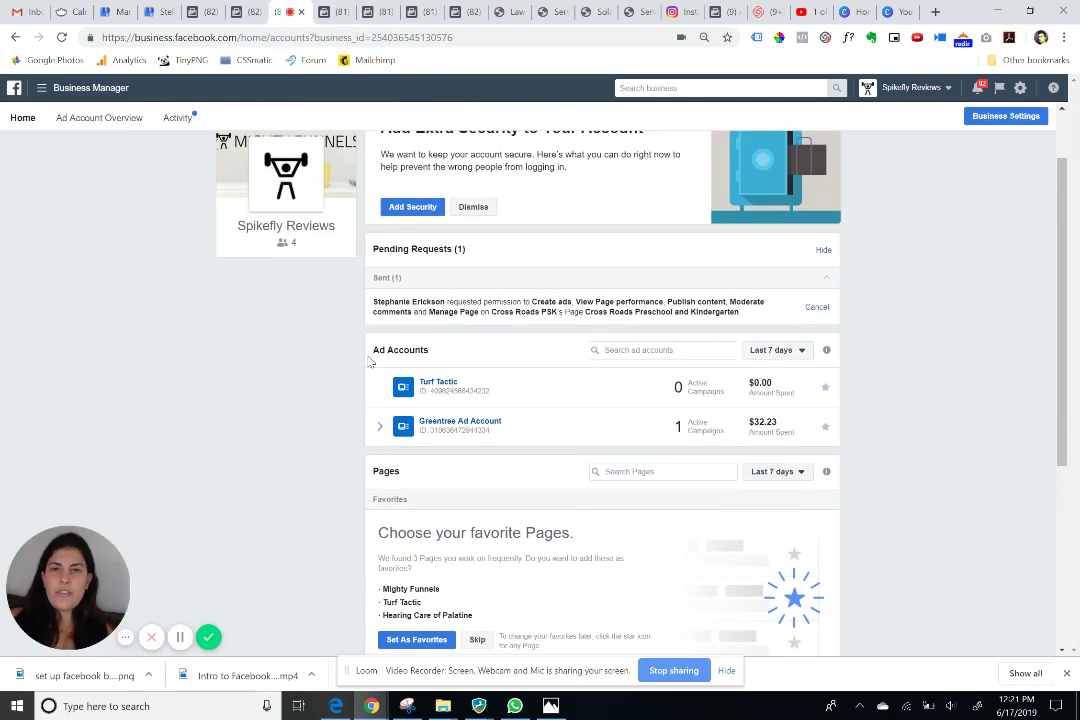
pyautogui.scroll(1, 378, 364)
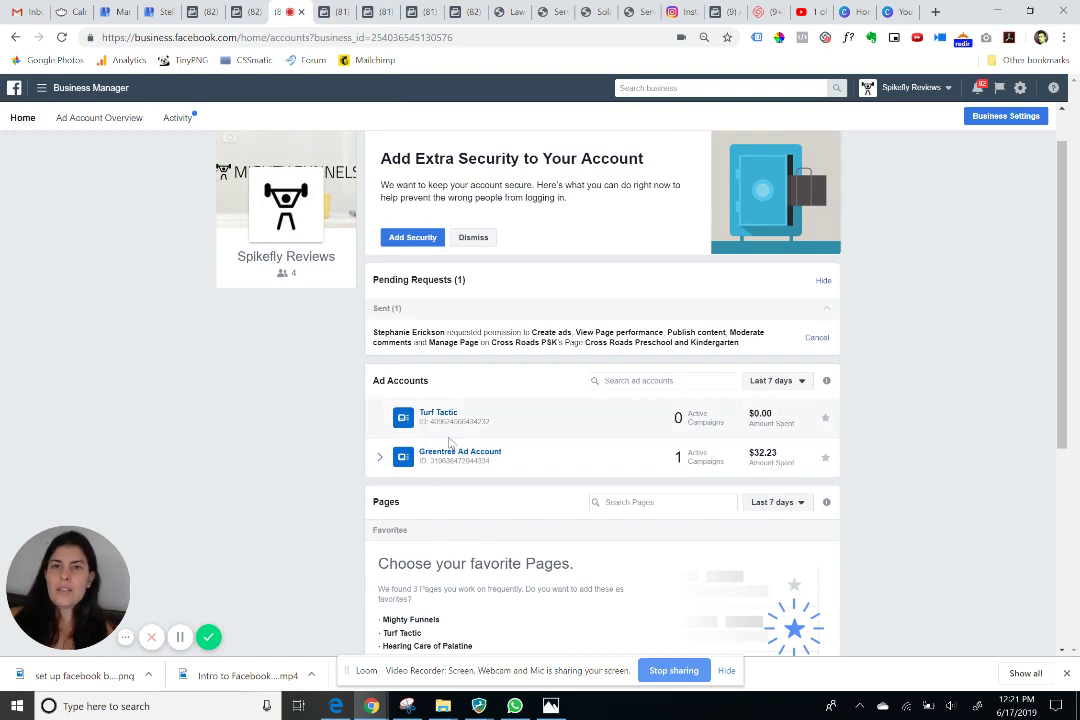
pyautogui.scroll(-1, 435, 448)
pyautogui.scroll(-1, 449, 444)
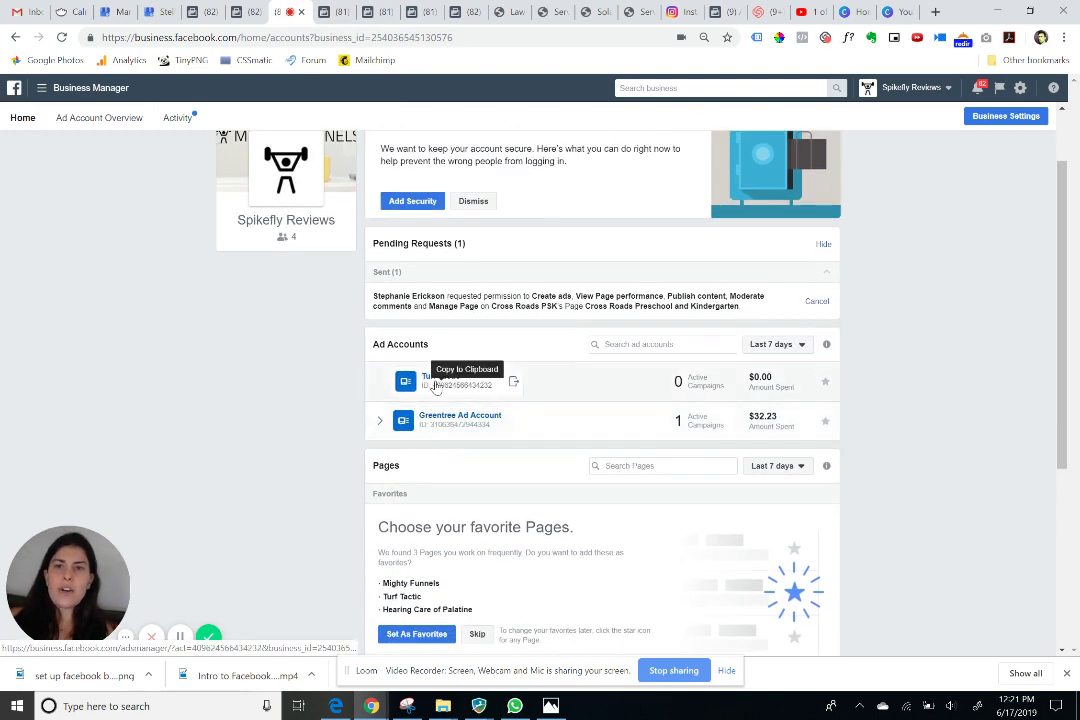
pyautogui.click(515, 388)
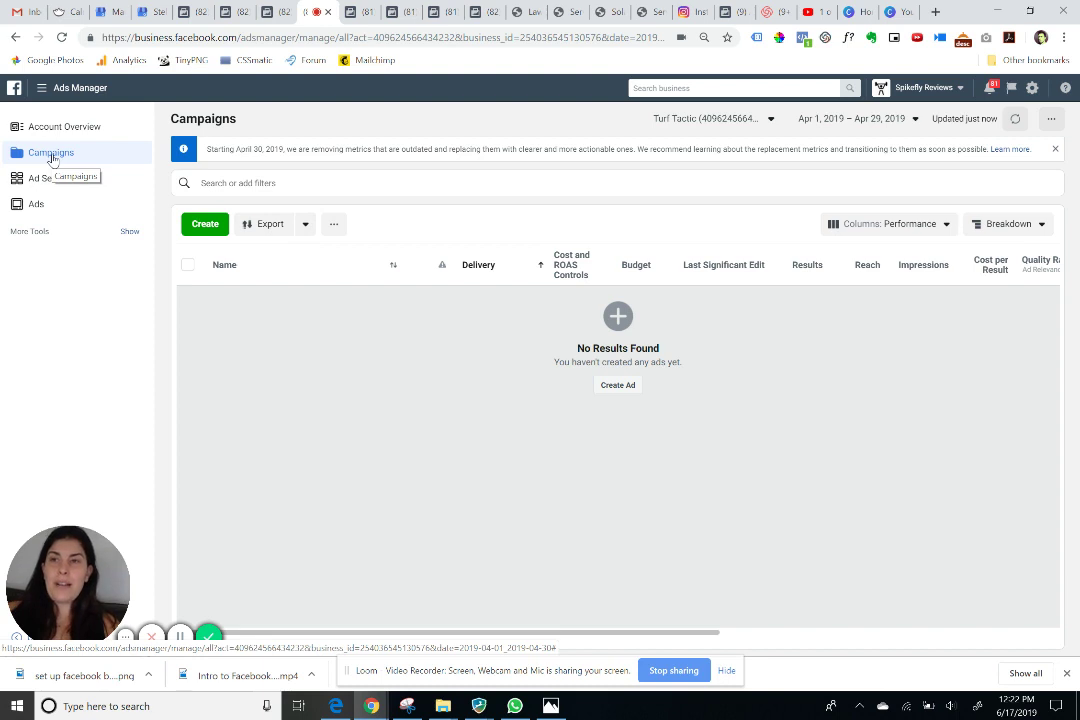
# Create a new campaign with the Traffic objective, without resuming the earlier draft
pyautogui.click(207, 227)
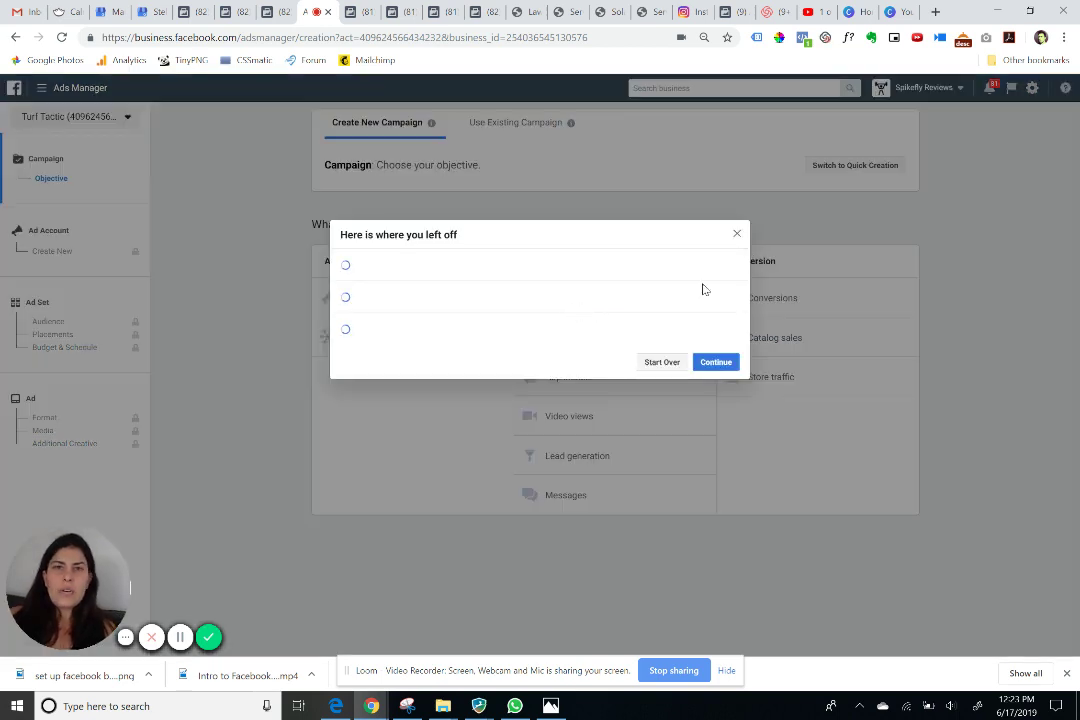
pyautogui.click(737, 235)
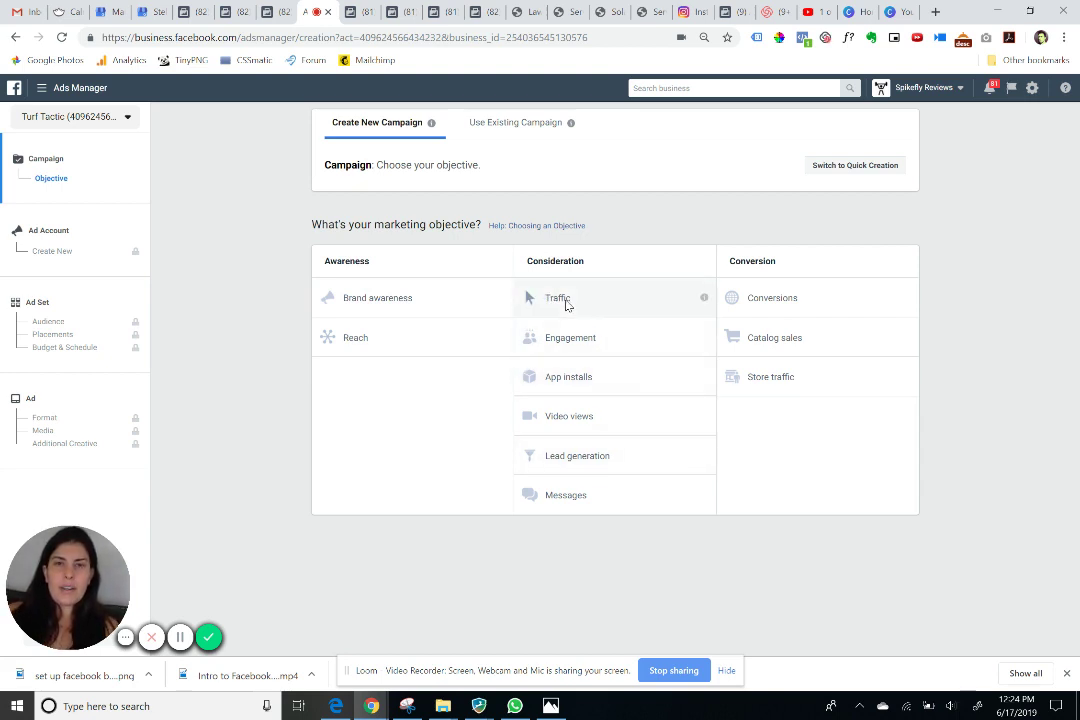
pyautogui.click(566, 304)
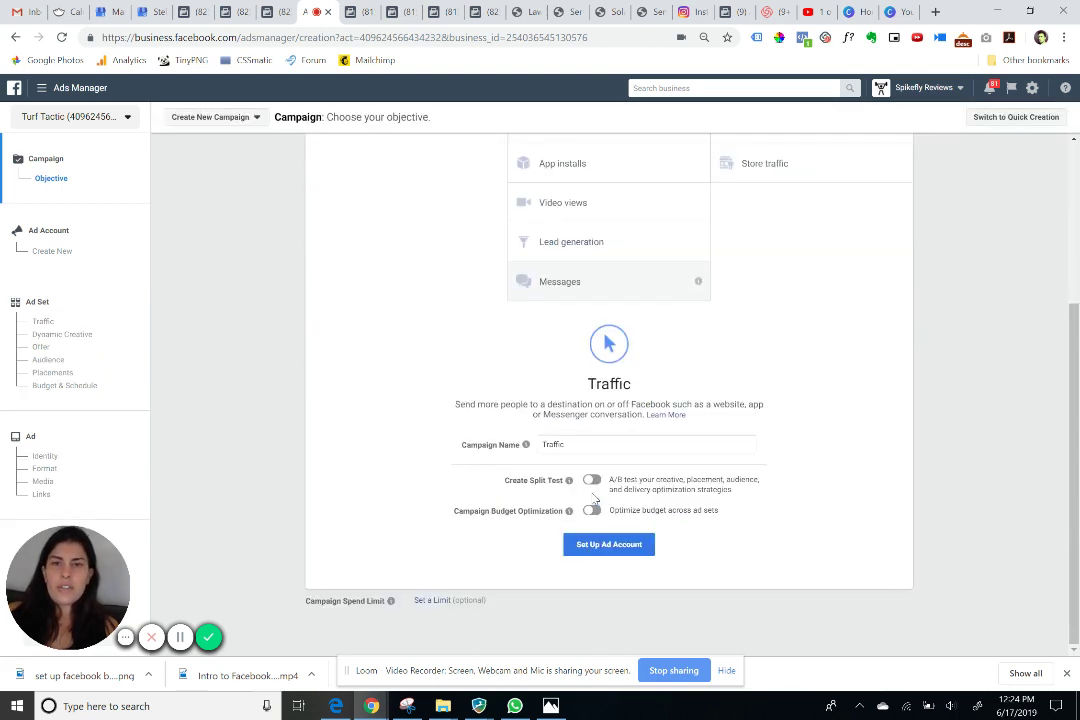
# Name the campaign "Turf Tactic Ad Campaign" and proceed to the ad account setup
pyautogui.doubleClick(563, 444)
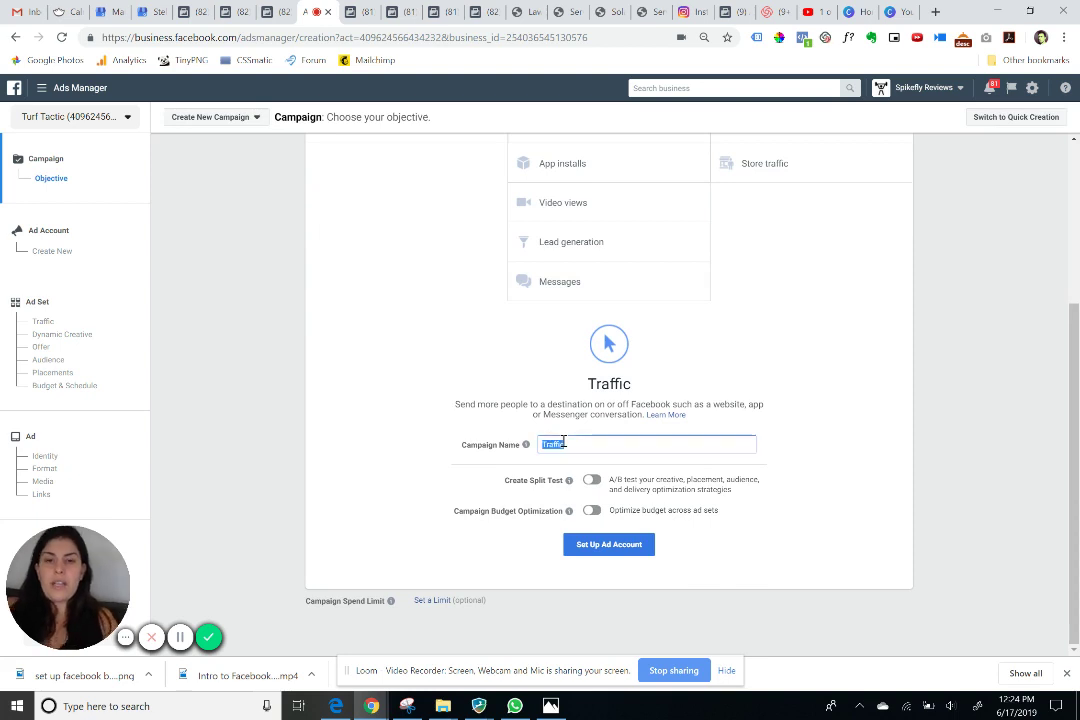
pyautogui.write('Turf')
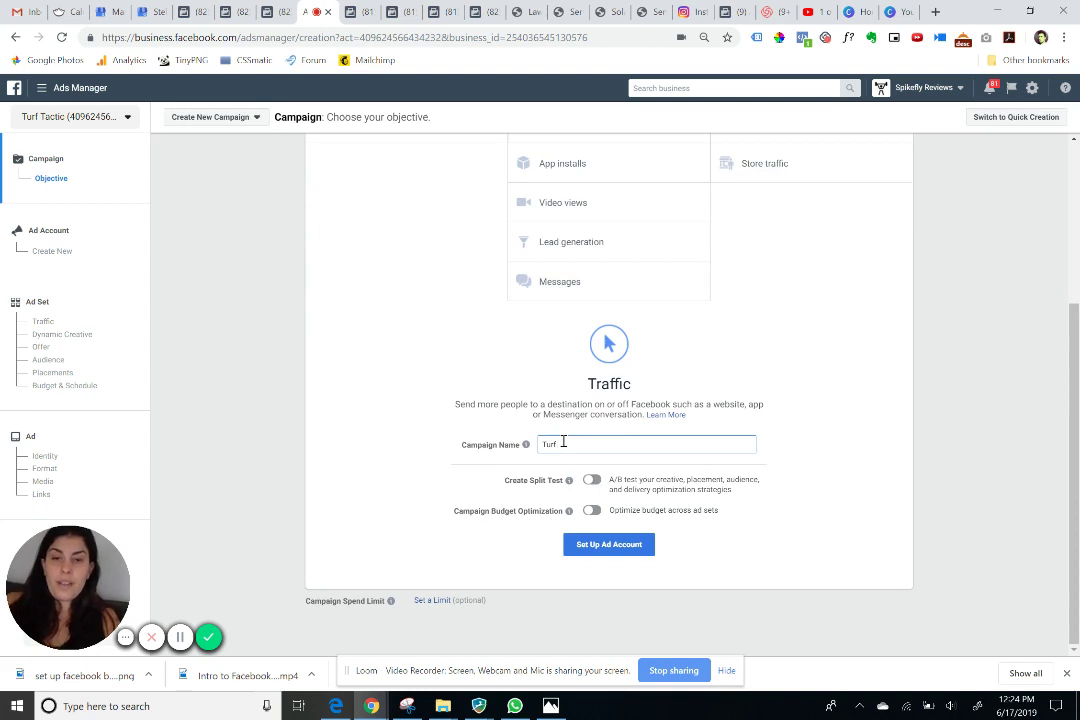
pyautogui.write(' Tactic')
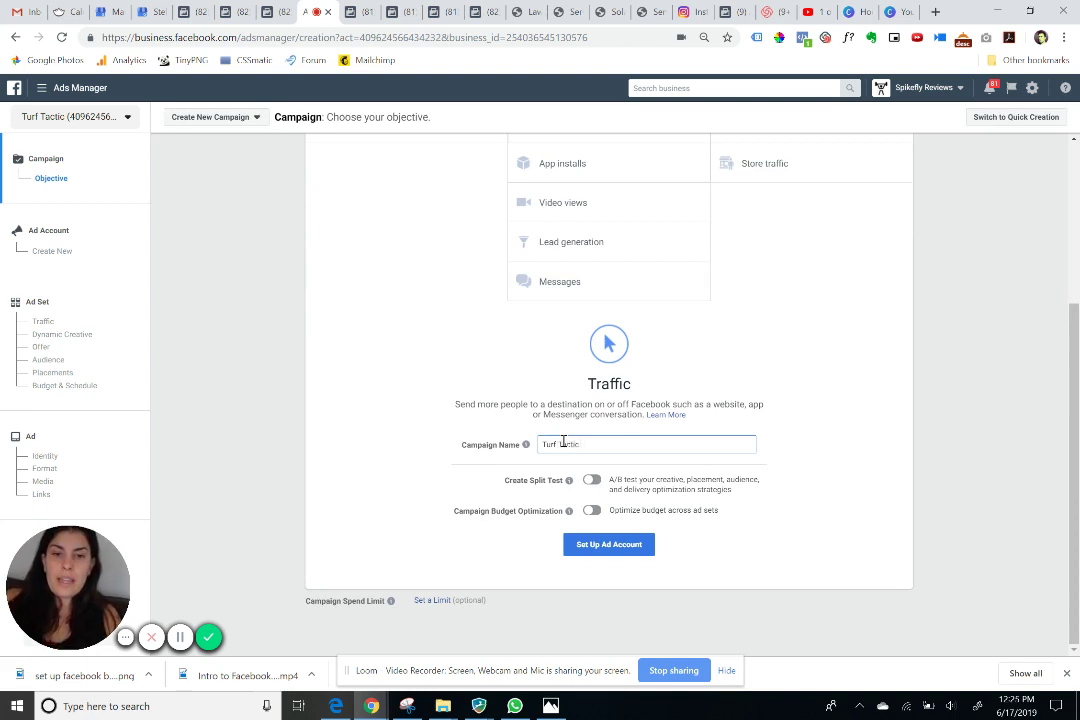
pyautogui.write(' Campaign')
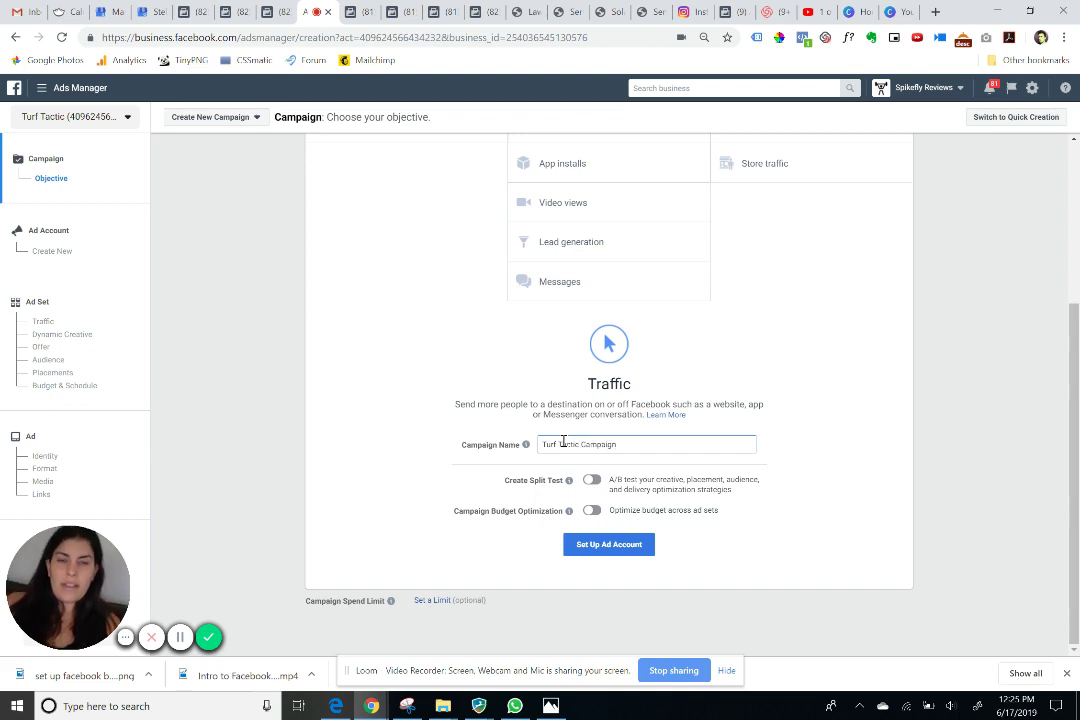
pyautogui.click(581, 445)
pyautogui.write('Ad')
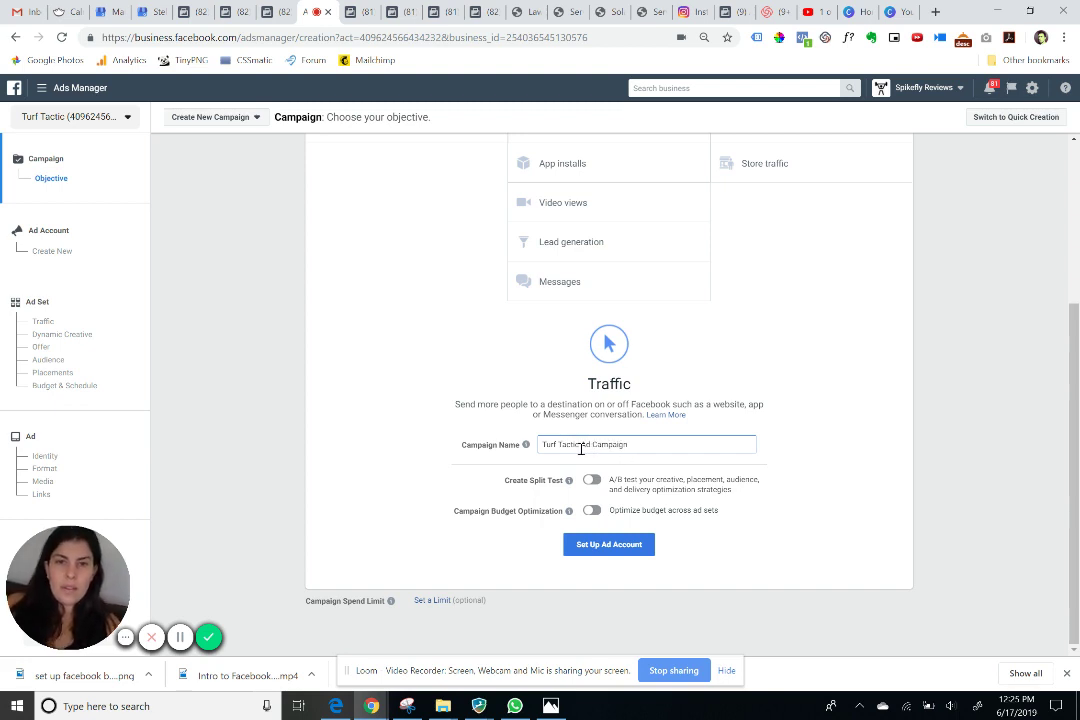
pyautogui.click(600, 548)
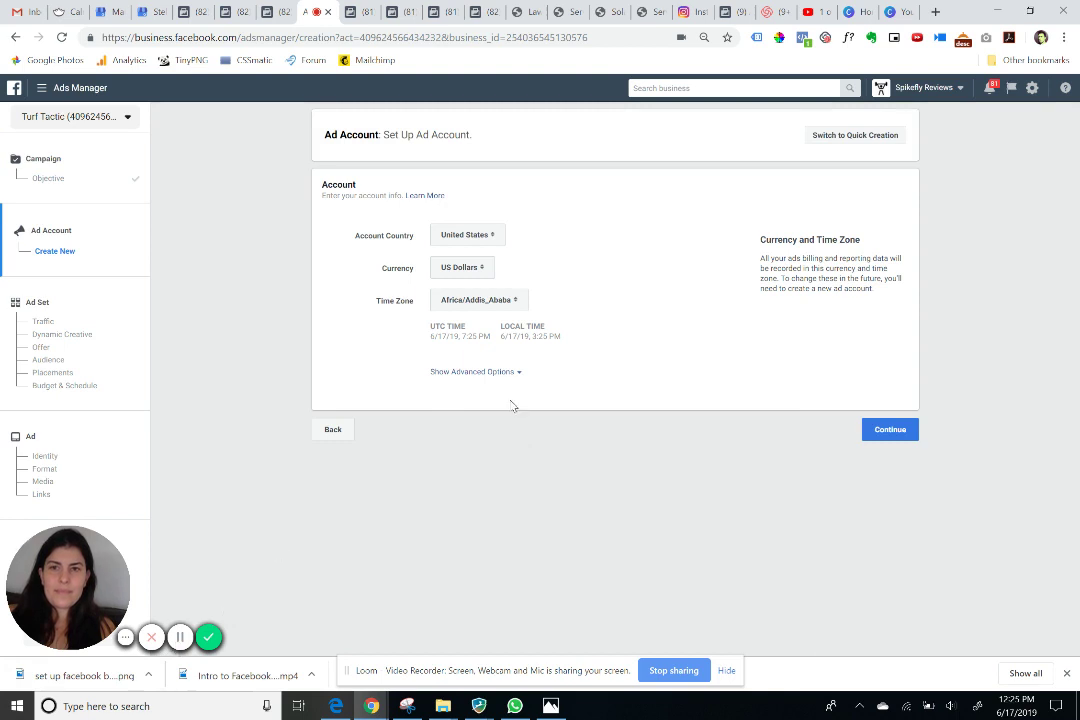
# Set the ad account's time zone to America/Chicago and continue to the ad set
pyautogui.click(482, 305)
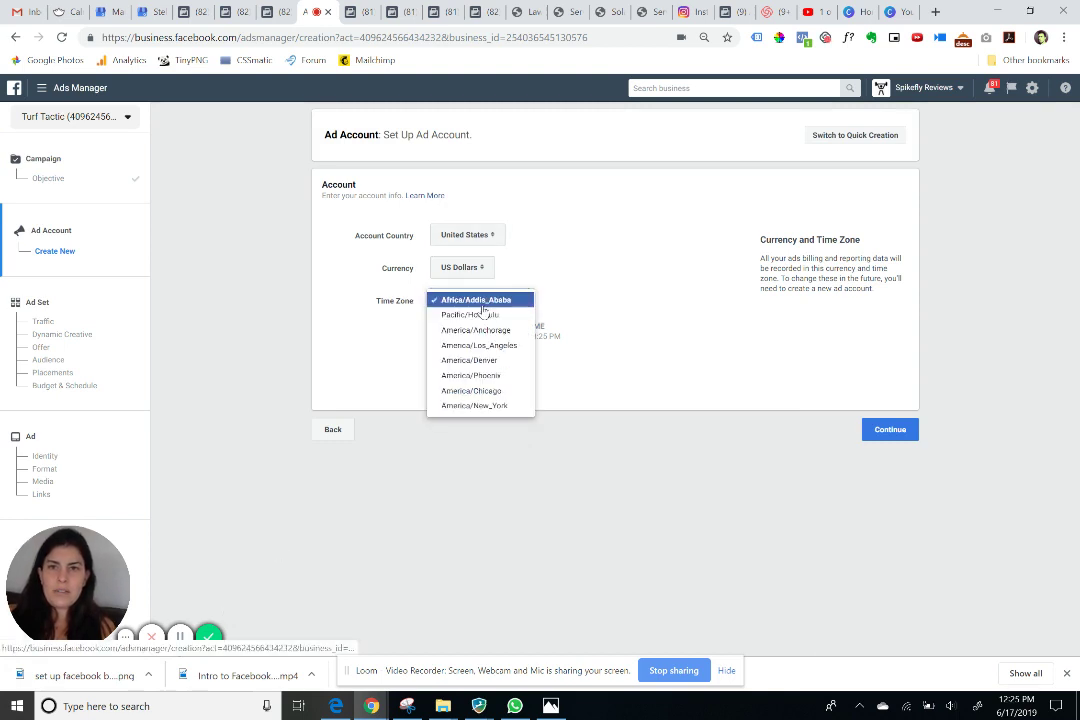
pyautogui.click(488, 390)
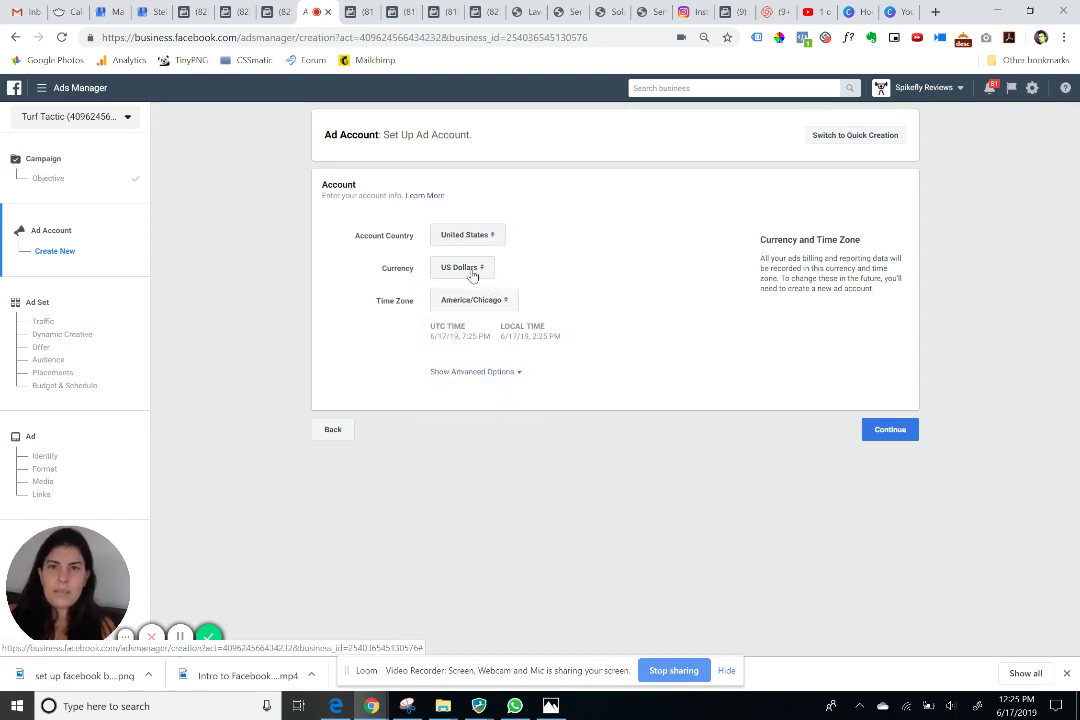
pyautogui.click(888, 438)
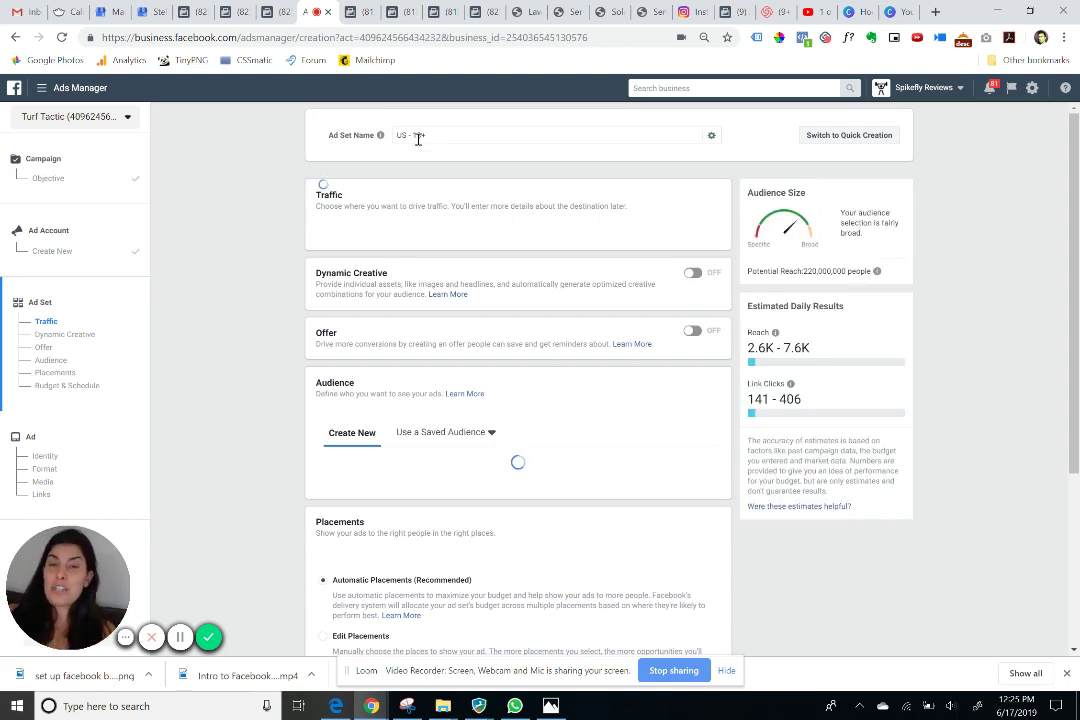
# Name the ad set "Turf Tactic - Traverse City Michigan"
pyautogui.click(418, 138)
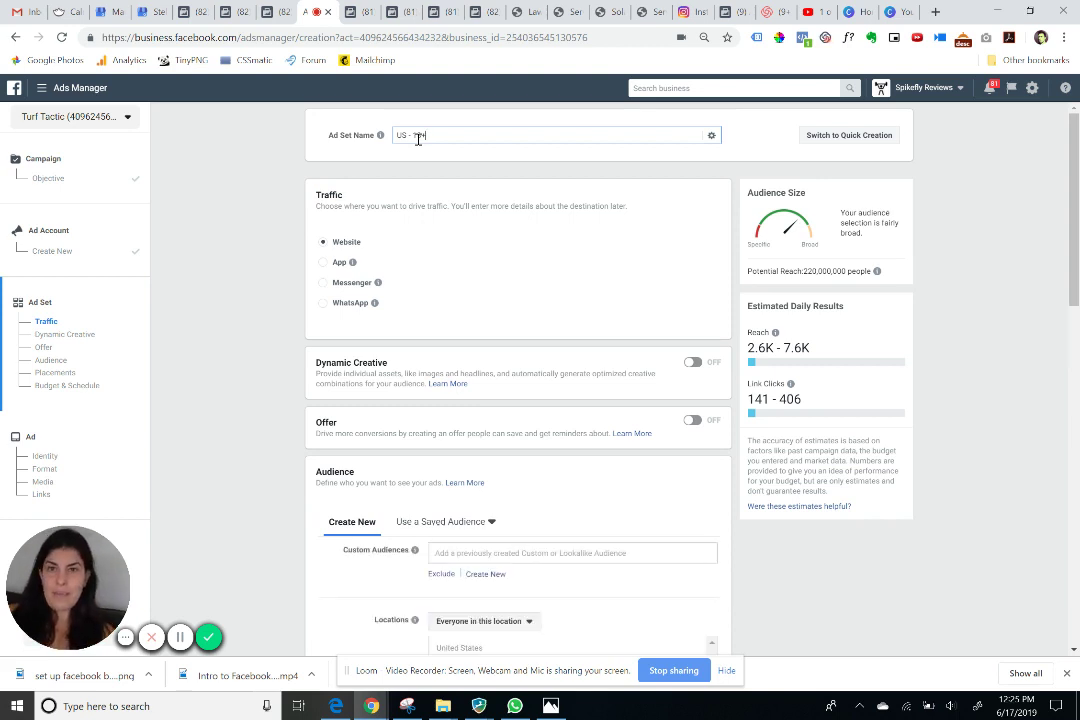
pyautogui.moveTo(430, 140); pyautogui.dragTo(383, 137)
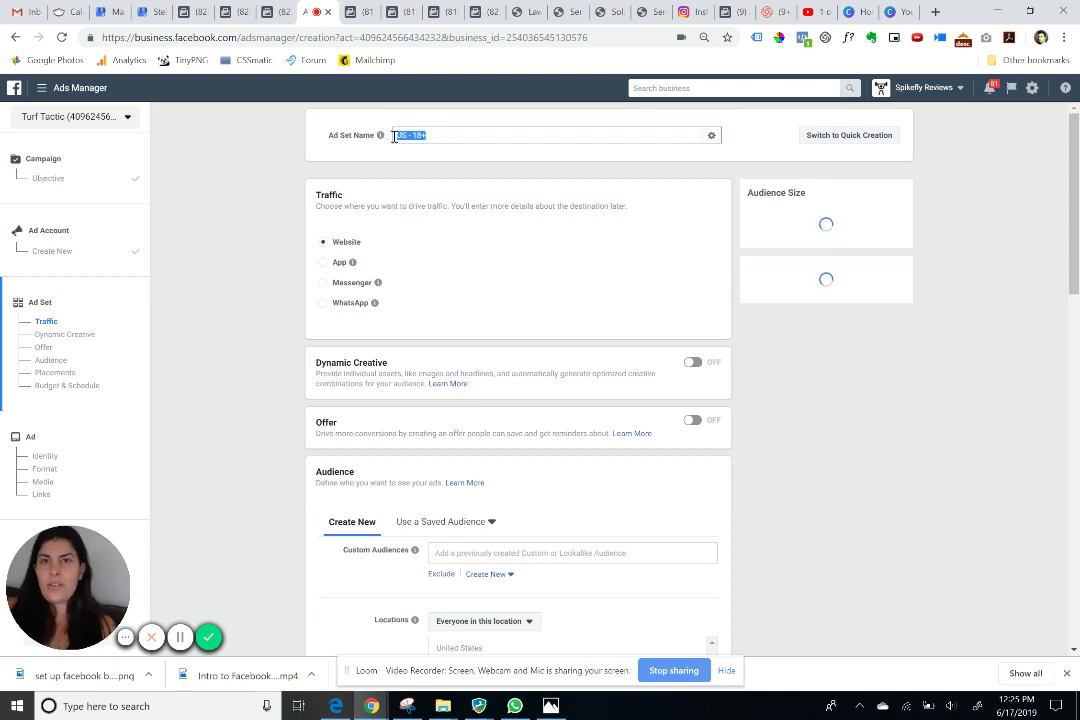
pyautogui.moveTo(384, 137)
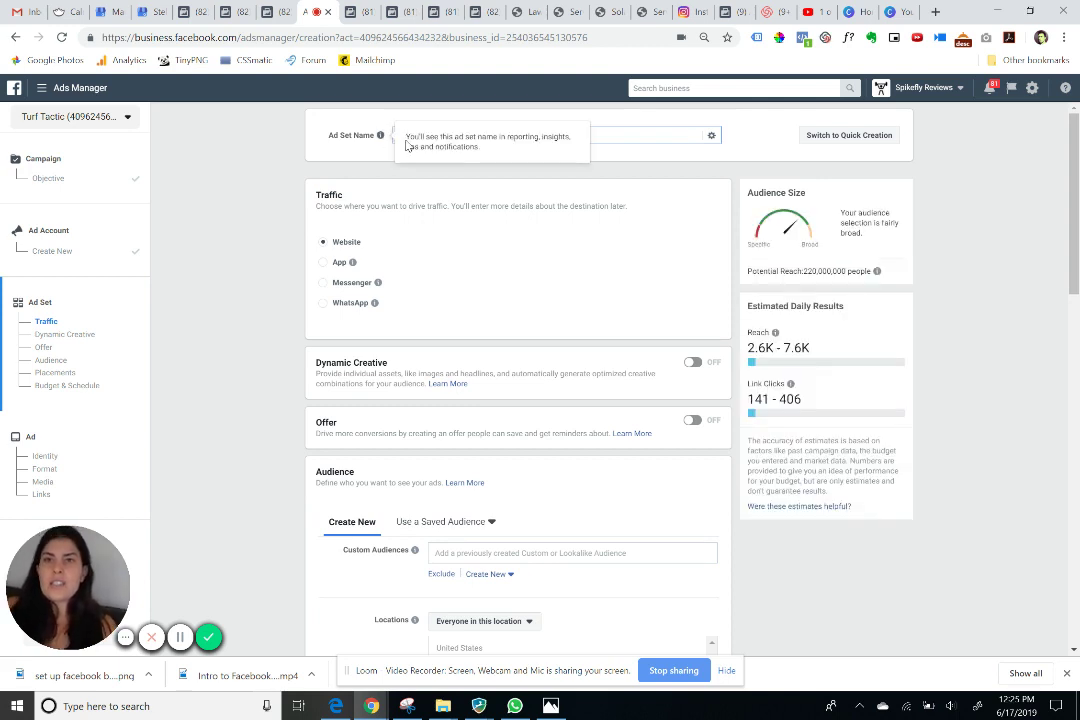
pyautogui.write('T')
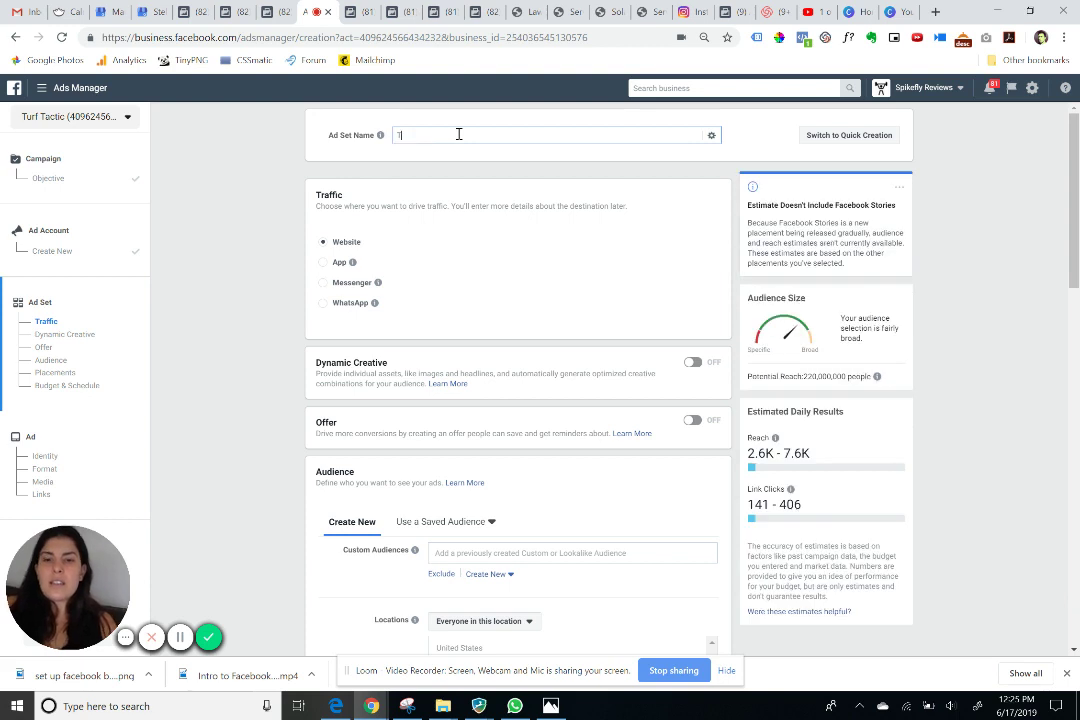
pyautogui.write('urf Tactic -')
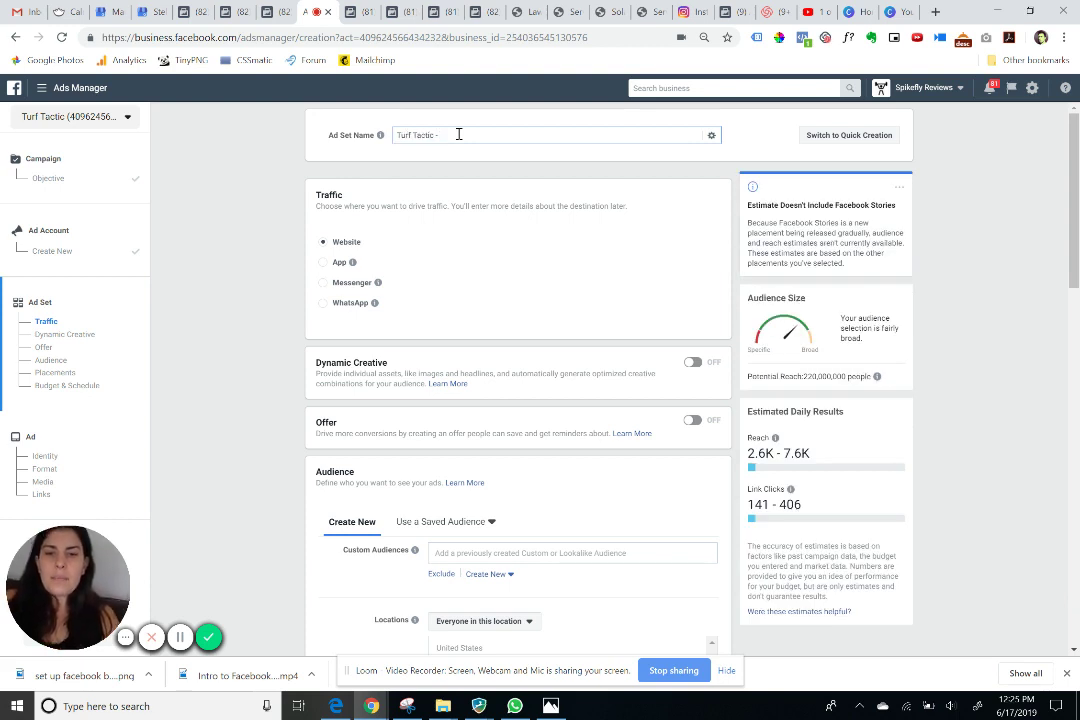
pyautogui.write(' Traverse City')
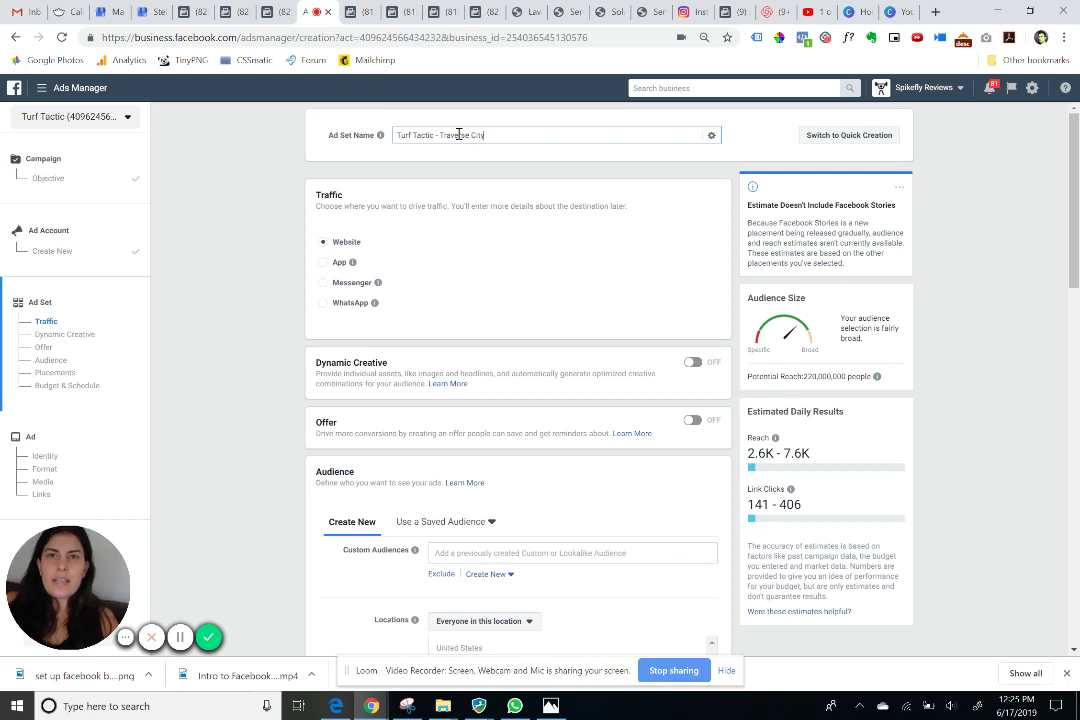
pyautogui.write(' Michigan')
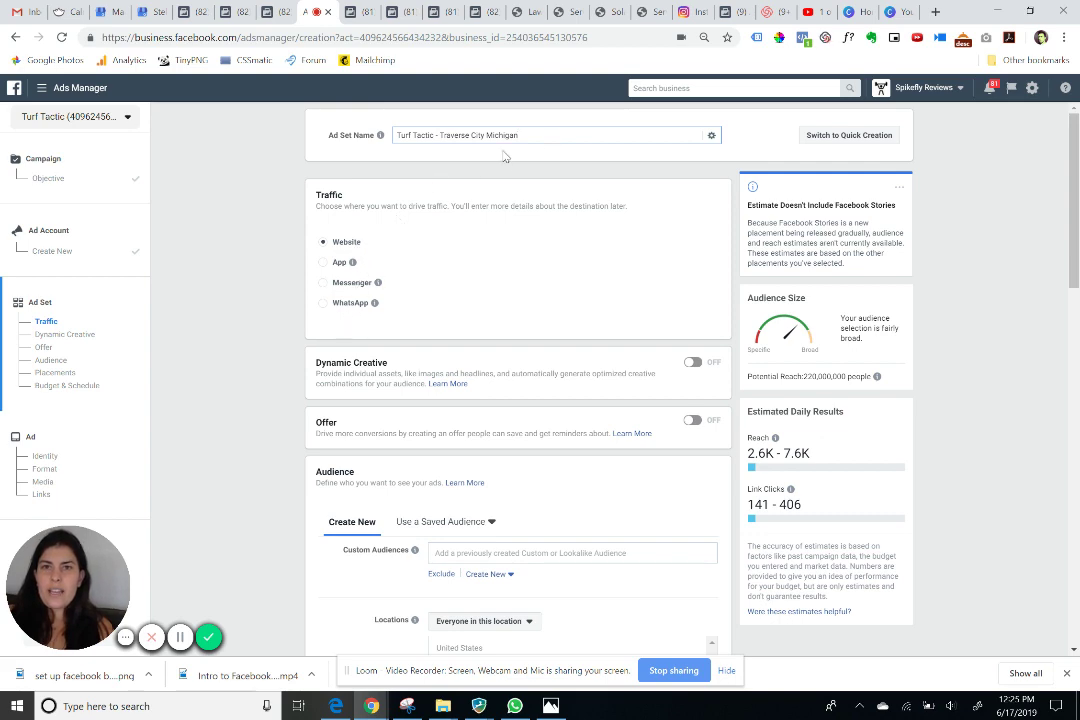
# Review the ad set's traffic destination, Dynamic Creative, Offer and audience settings
pyautogui.scroll(-1, 354, 286)
pyautogui.scroll(-1, 354, 280)
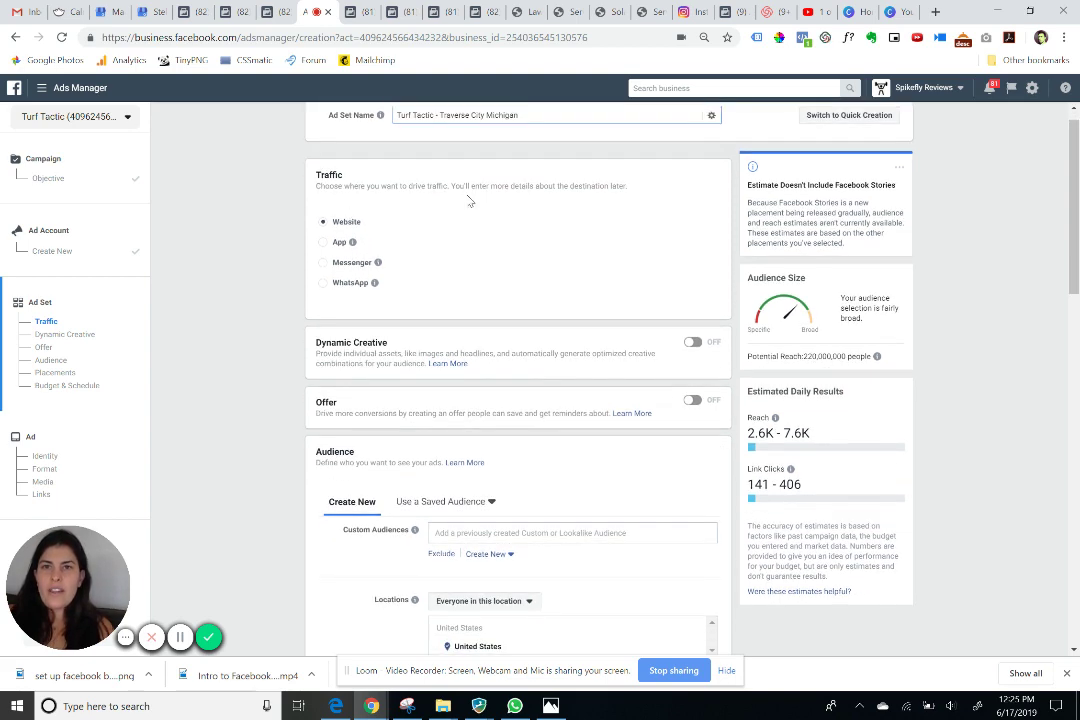
pyautogui.scroll(-1, 469, 201)
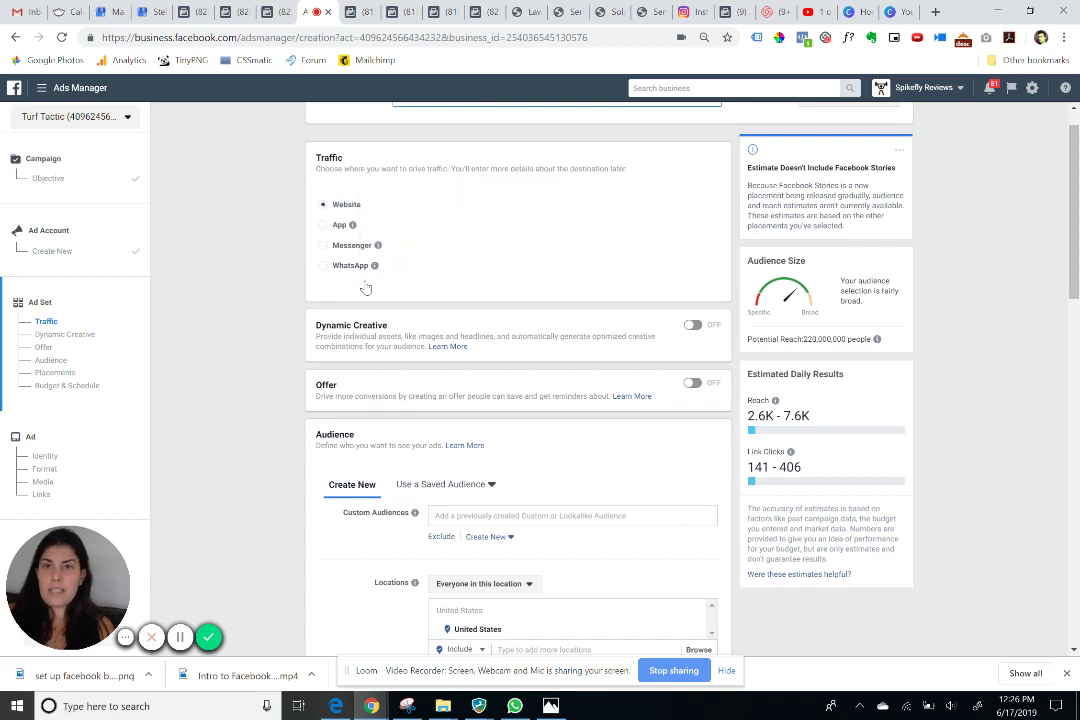
pyautogui.scroll(-2, 380, 316)
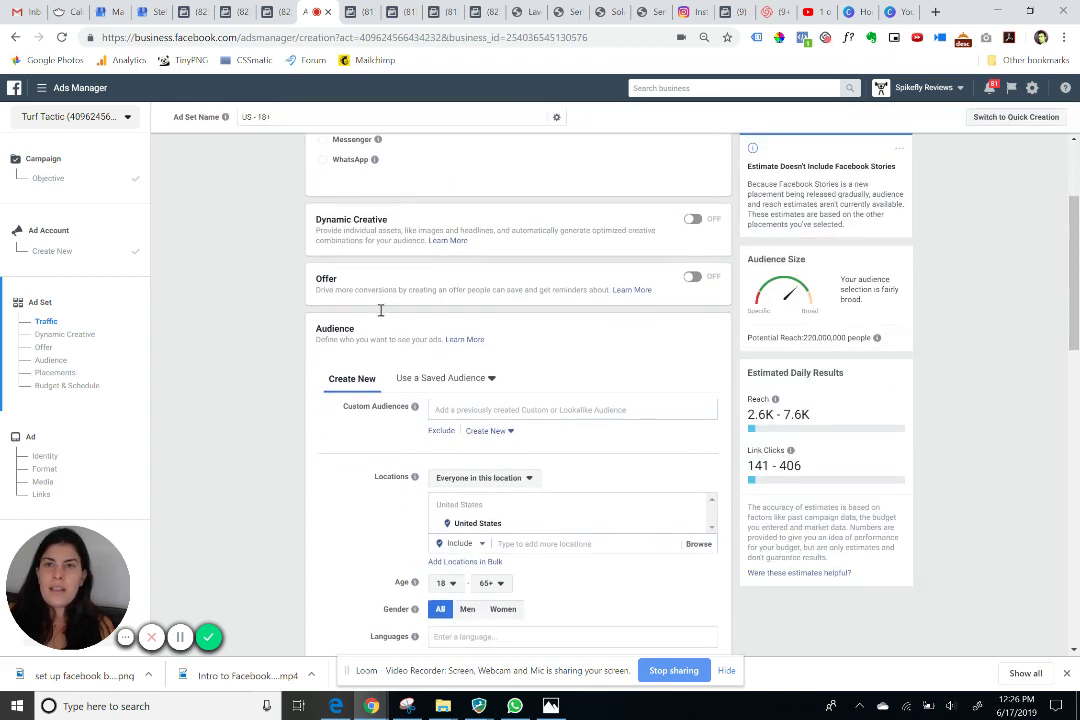
pyautogui.scroll(-1, 380, 316)
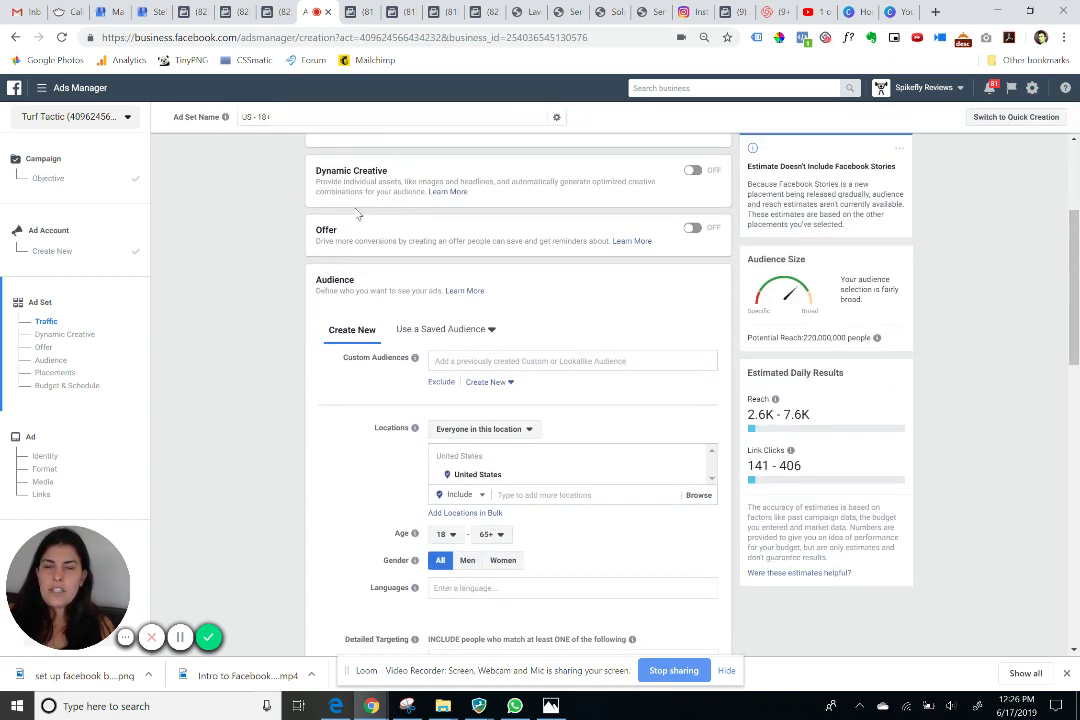
pyautogui.scroll(-1, 395, 193)
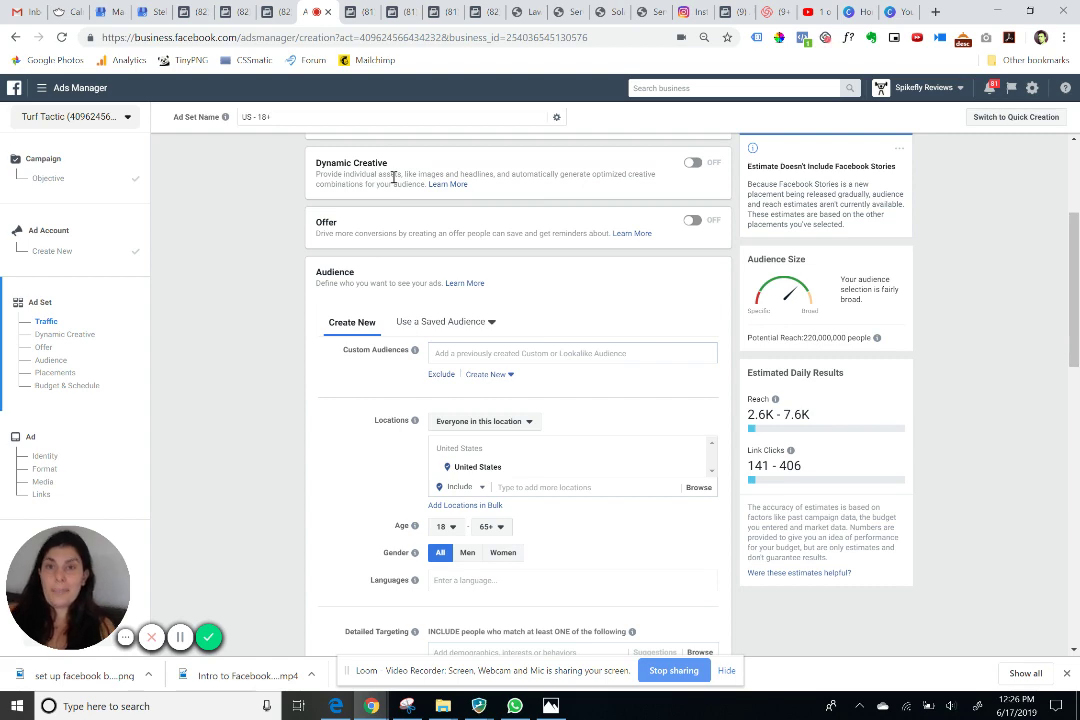
pyautogui.scroll(-2, 393, 176)
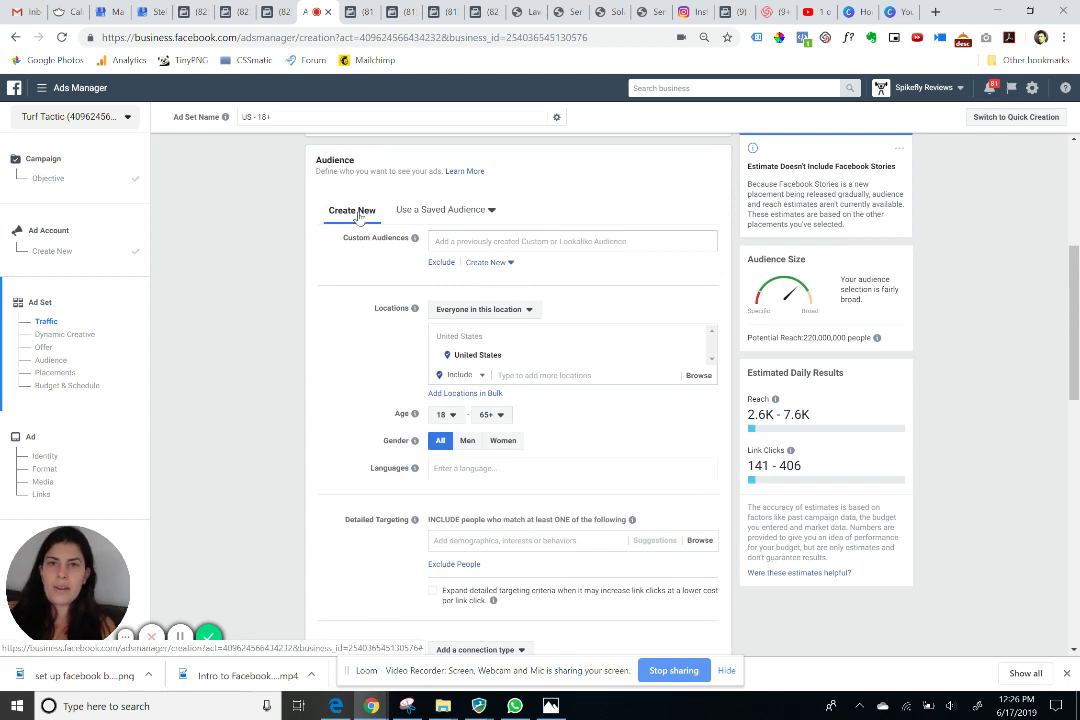
pyautogui.scroll(-1, 440, 285)
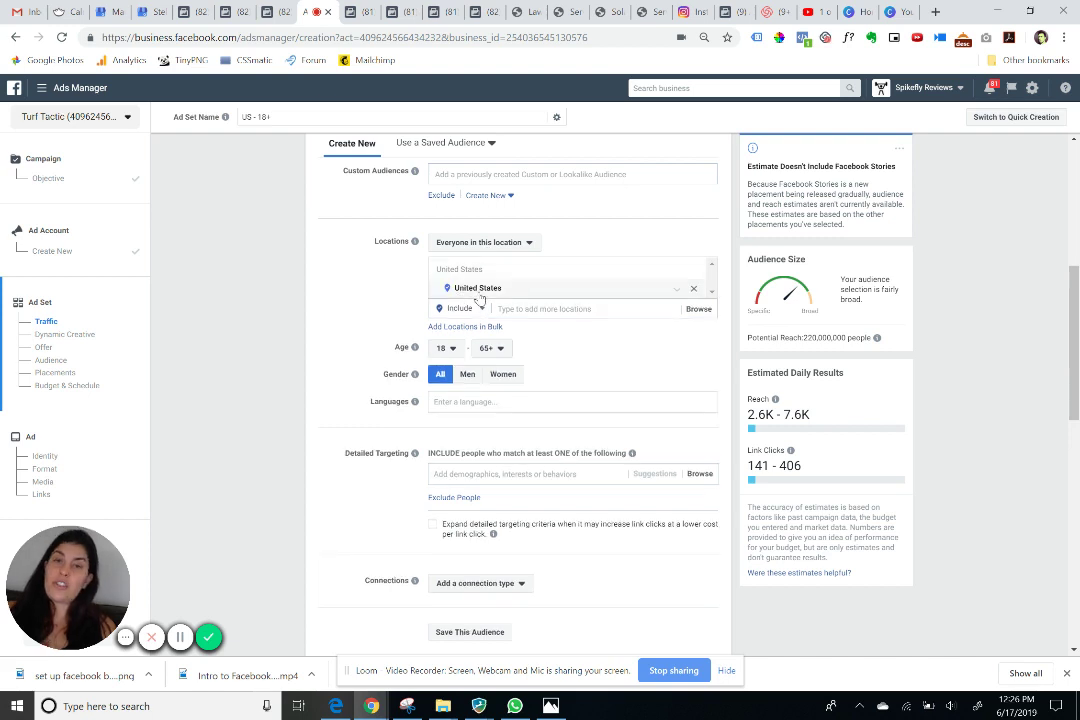
# Target the audience location to the city of Traverse City, Michigan in place of the whole United States
pyautogui.click(540, 309)
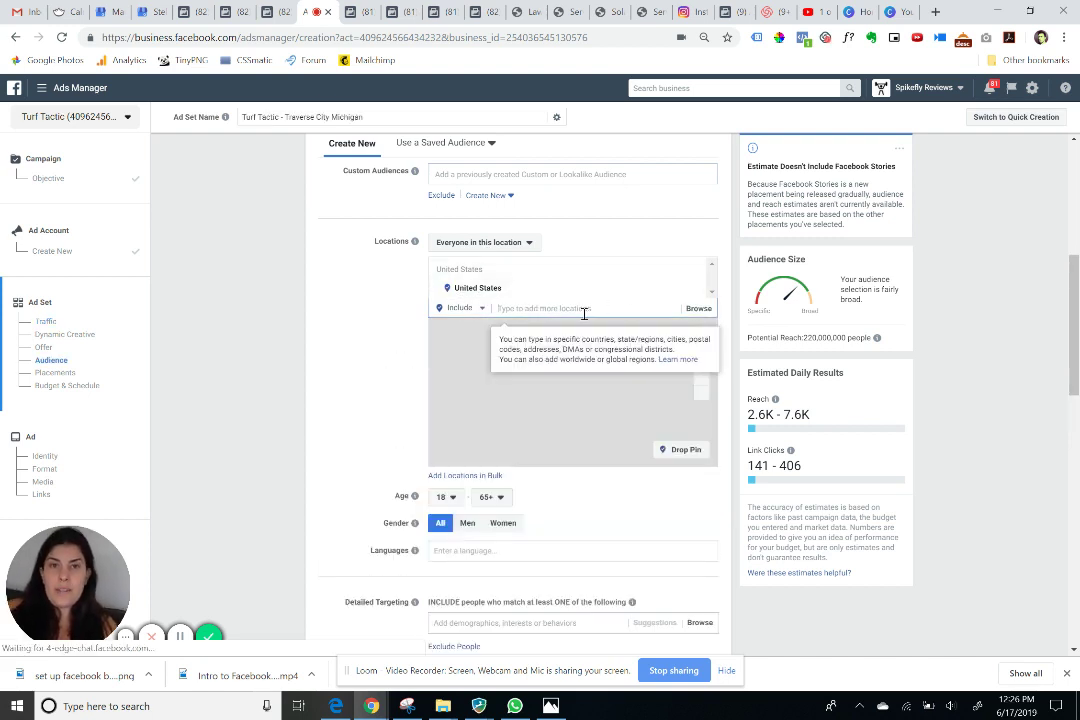
pyautogui.write('Traver')
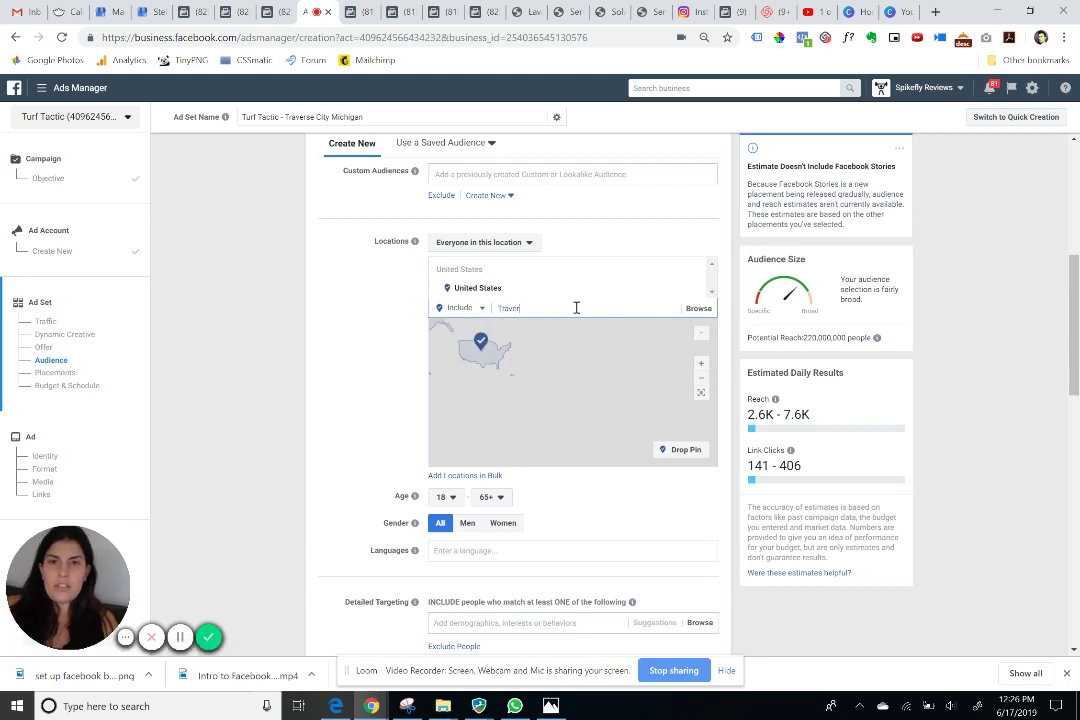
pyautogui.write('se City,')
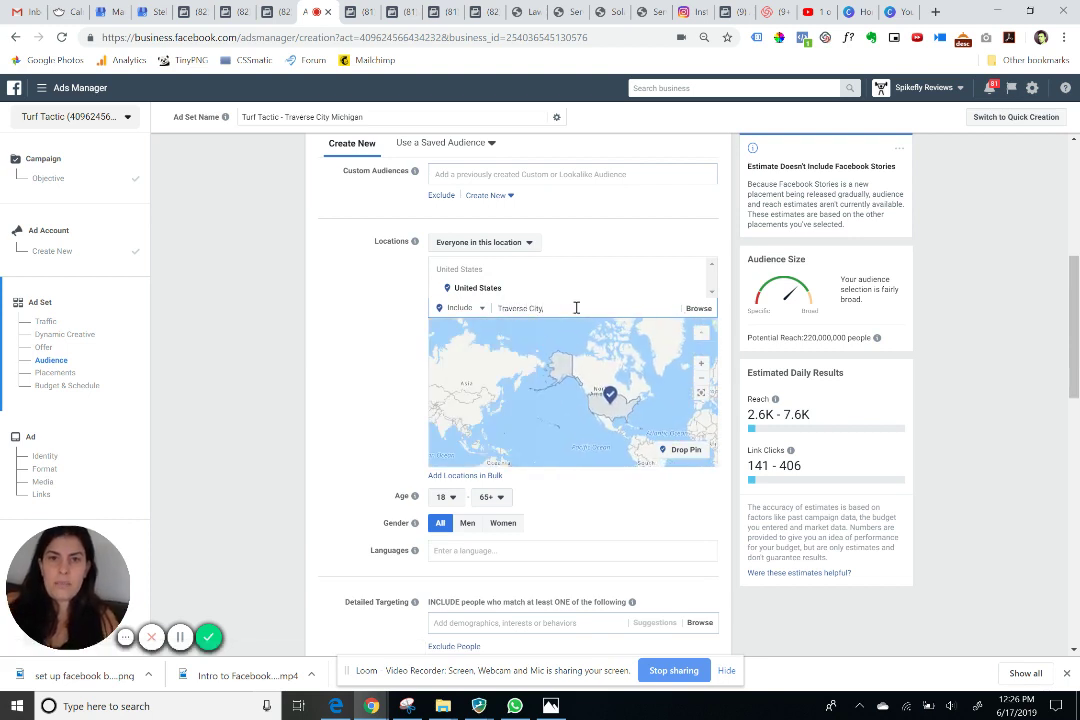
pyautogui.write(' Michiga')
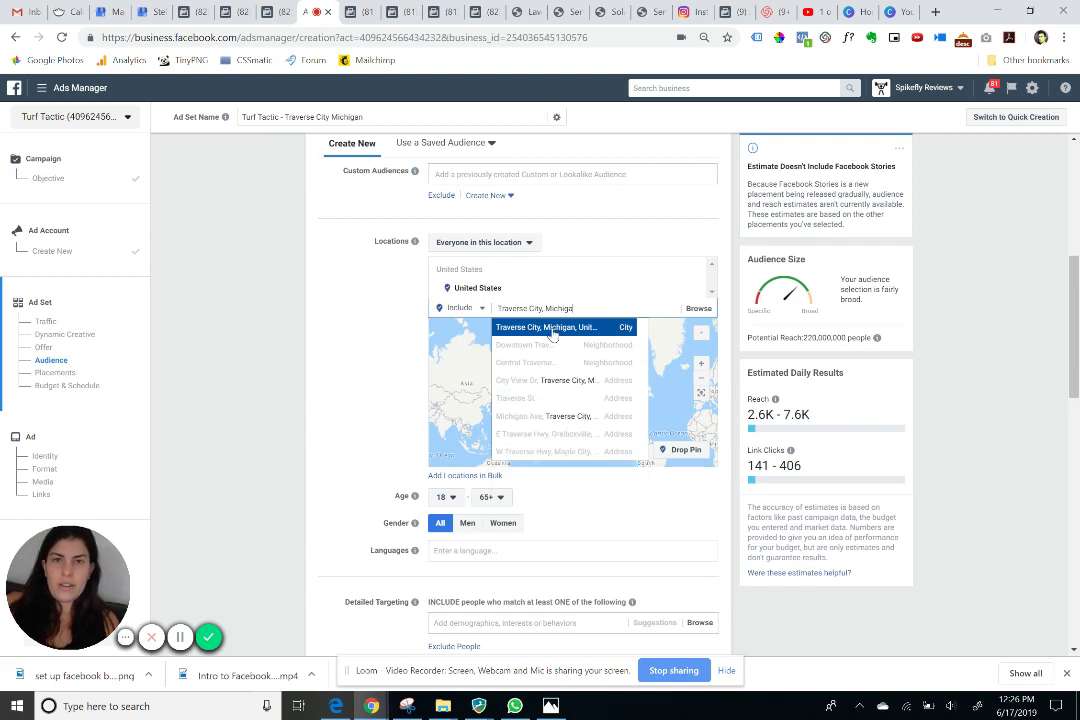
pyautogui.click(553, 330)
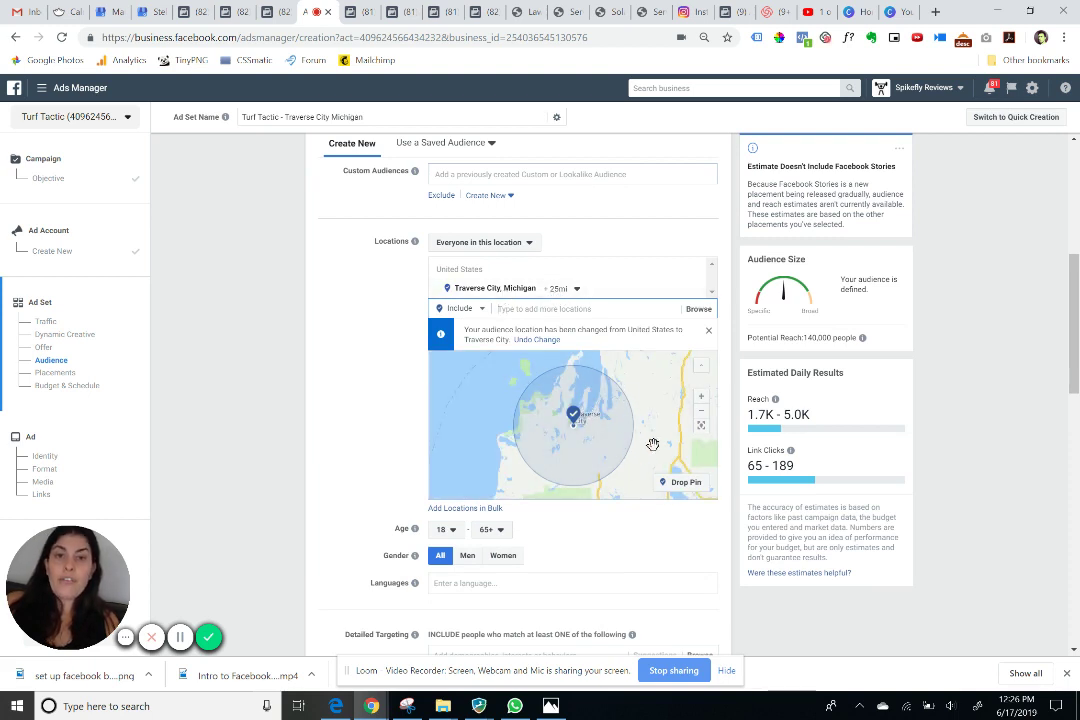
# Set the targeting radius around Traverse City to 20 miles and check the surrounding area on the map
pyautogui.click(558, 288)
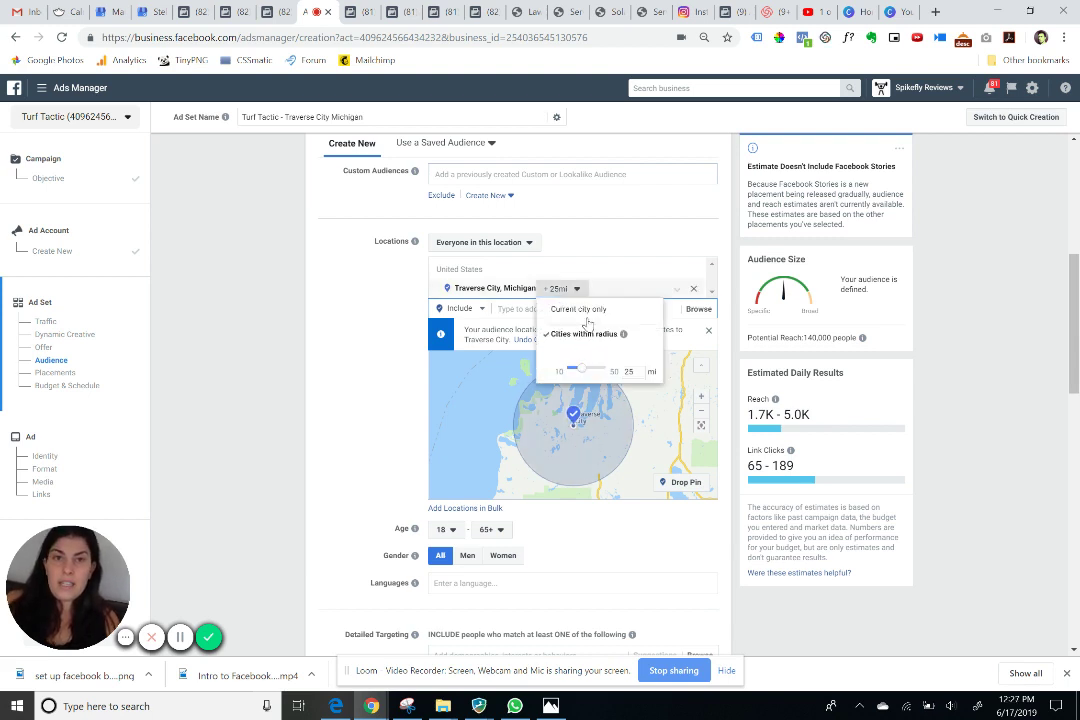
pyautogui.click(651, 372)
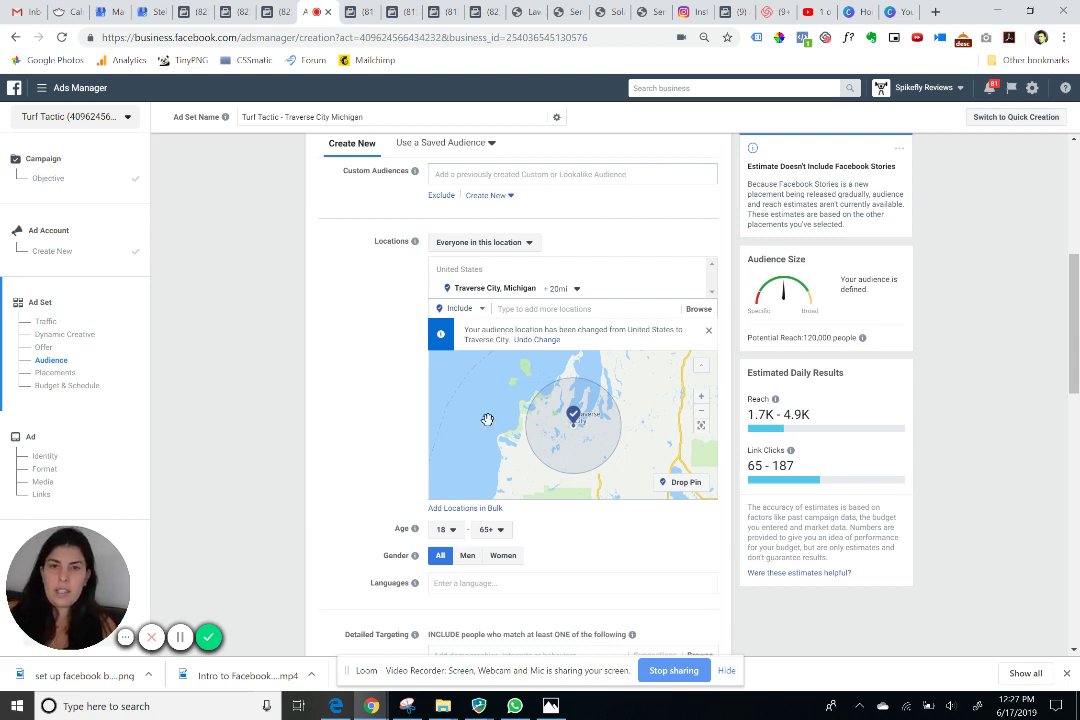
pyautogui.scroll(-2, 487, 420)
pyautogui.scroll(-1, 410, 440)
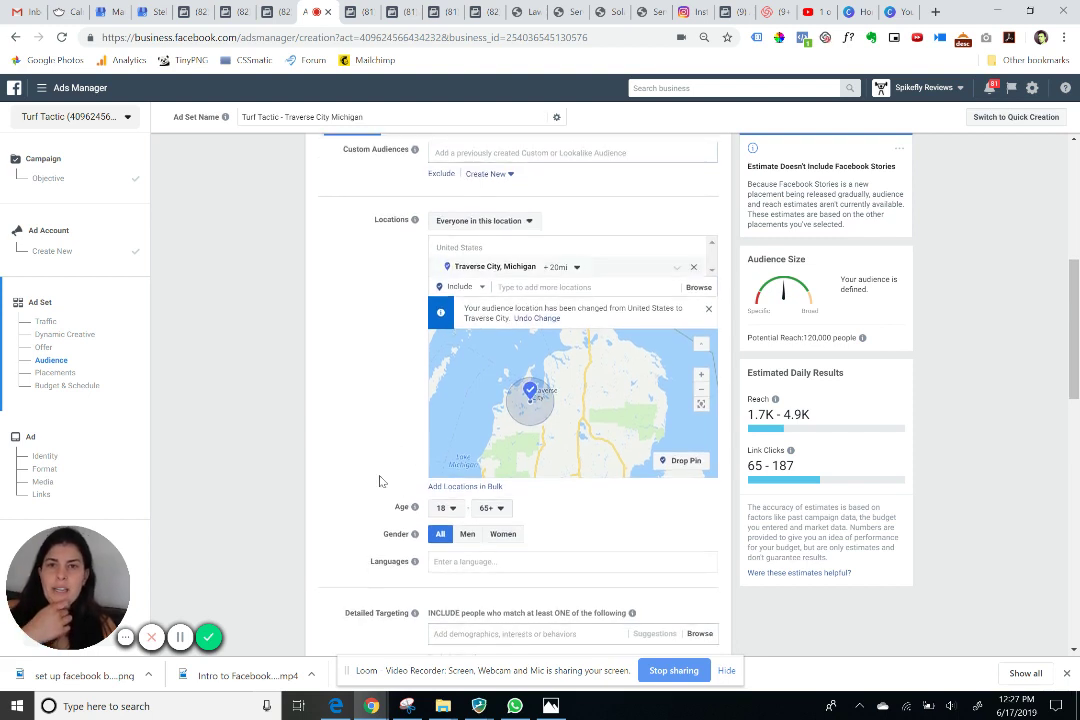
# Set the audience's minimum age to 35
pyautogui.scroll(-1, 380, 481)
pyautogui.click(450, 426)
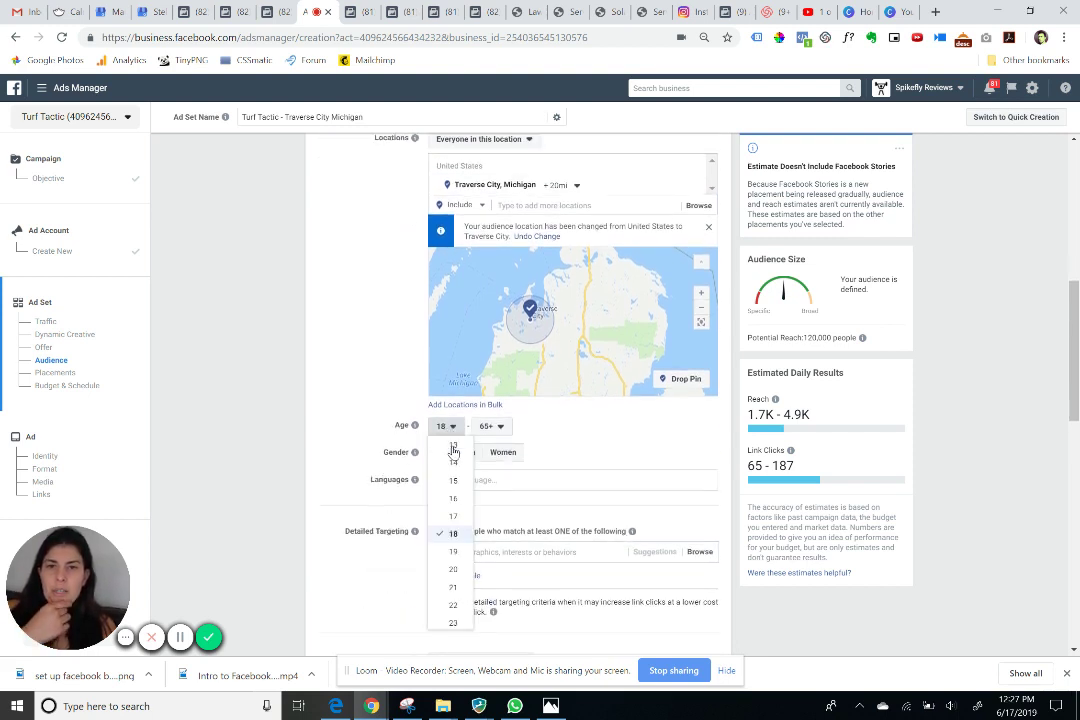
pyautogui.scroll(-2, 440, 520)
pyautogui.scroll(-2, 445, 522)
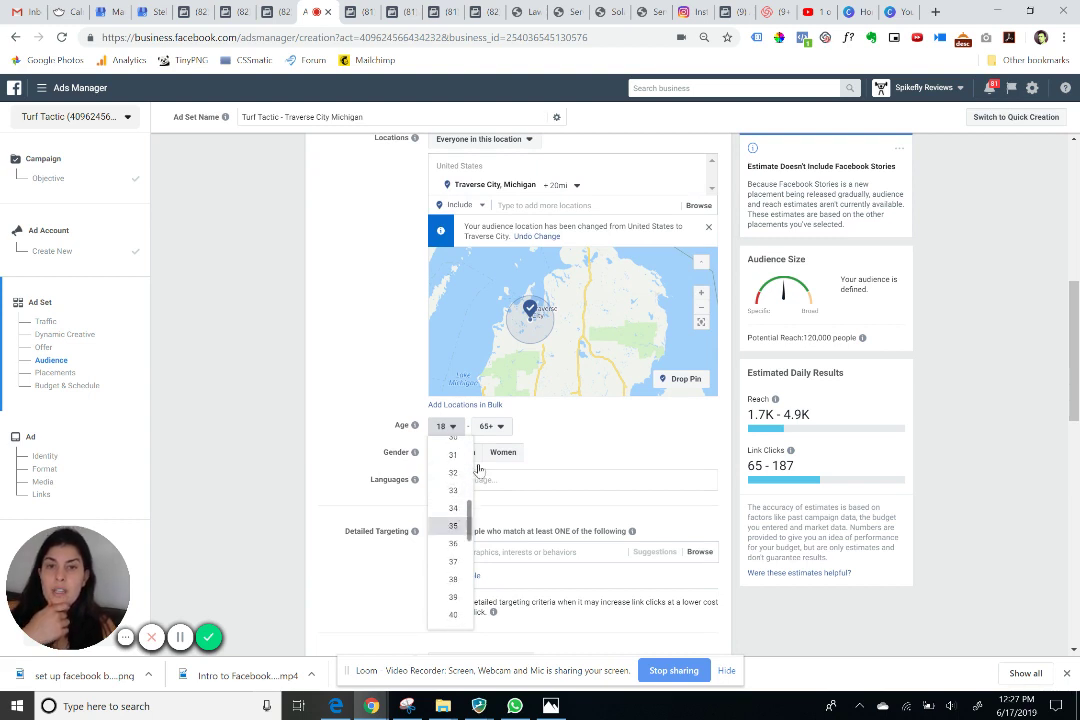
pyautogui.click(451, 528)
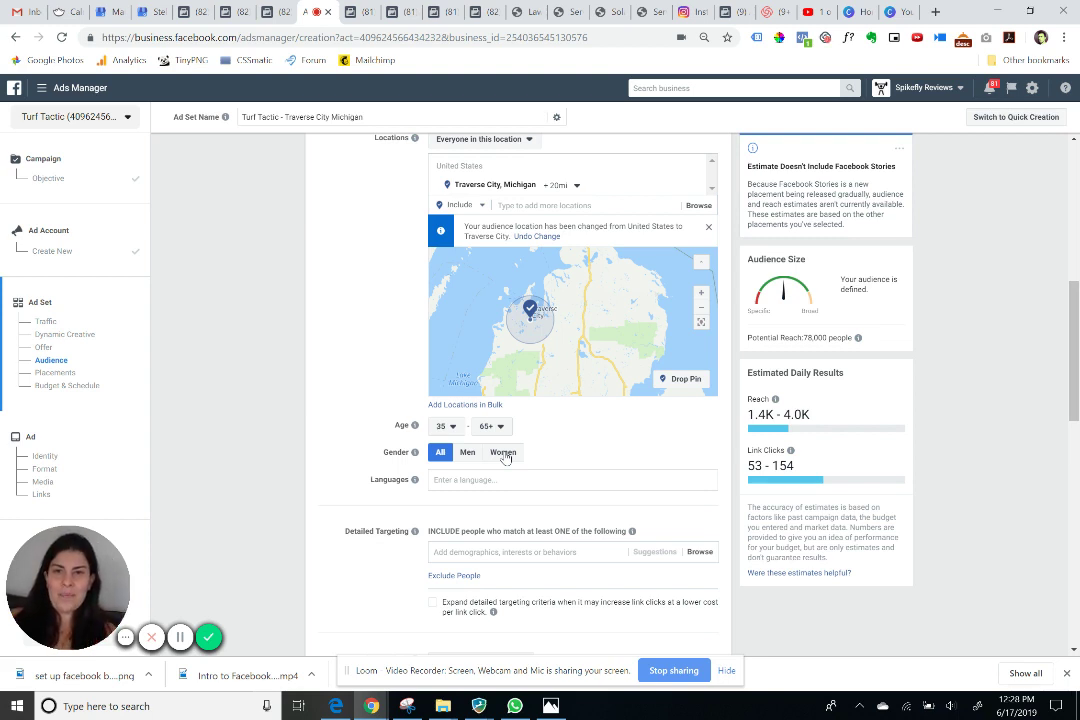
# Review the detailed targeting options and show the criteria for excluding people from the audience
pyautogui.scroll(-2, 470, 440)
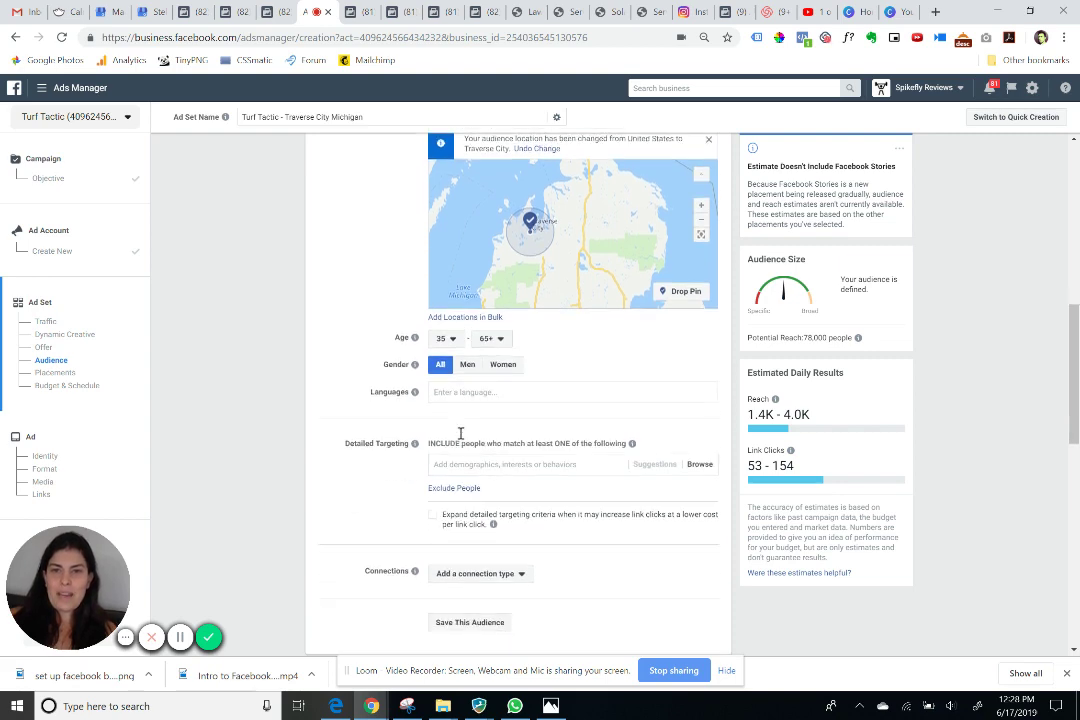
pyautogui.scroll(-2, 461, 433)
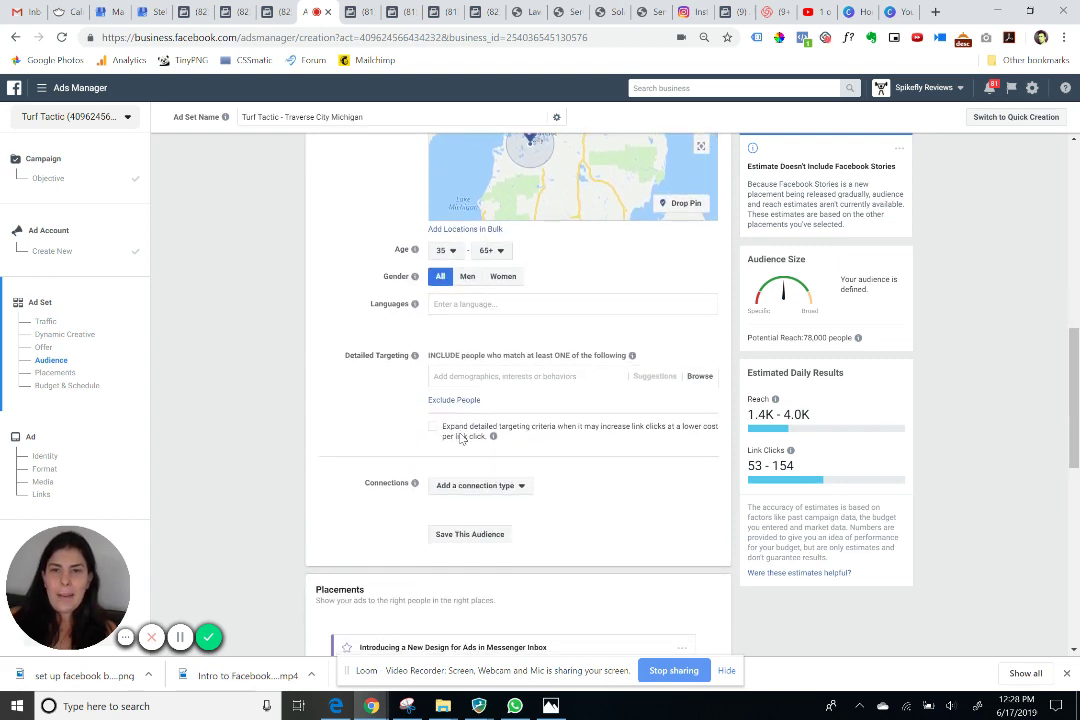
pyautogui.scroll(-1, 461, 437)
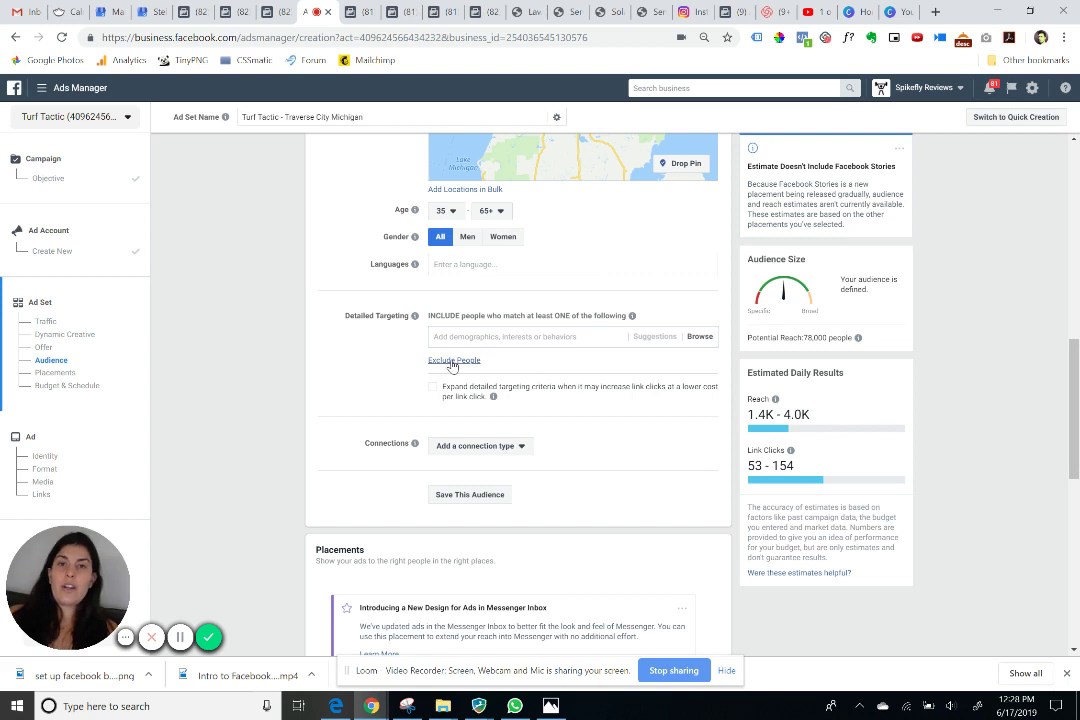
pyautogui.click(180, 638)
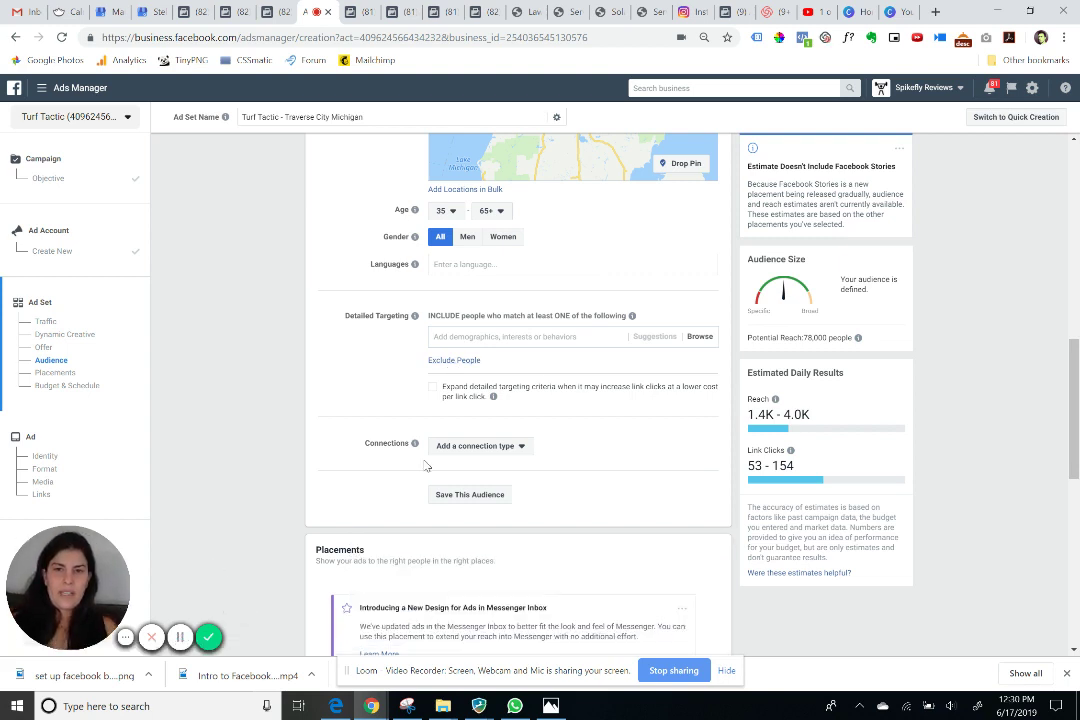
pyautogui.scroll(-1, 425, 466)
pyautogui.scroll(-1, 425, 466)
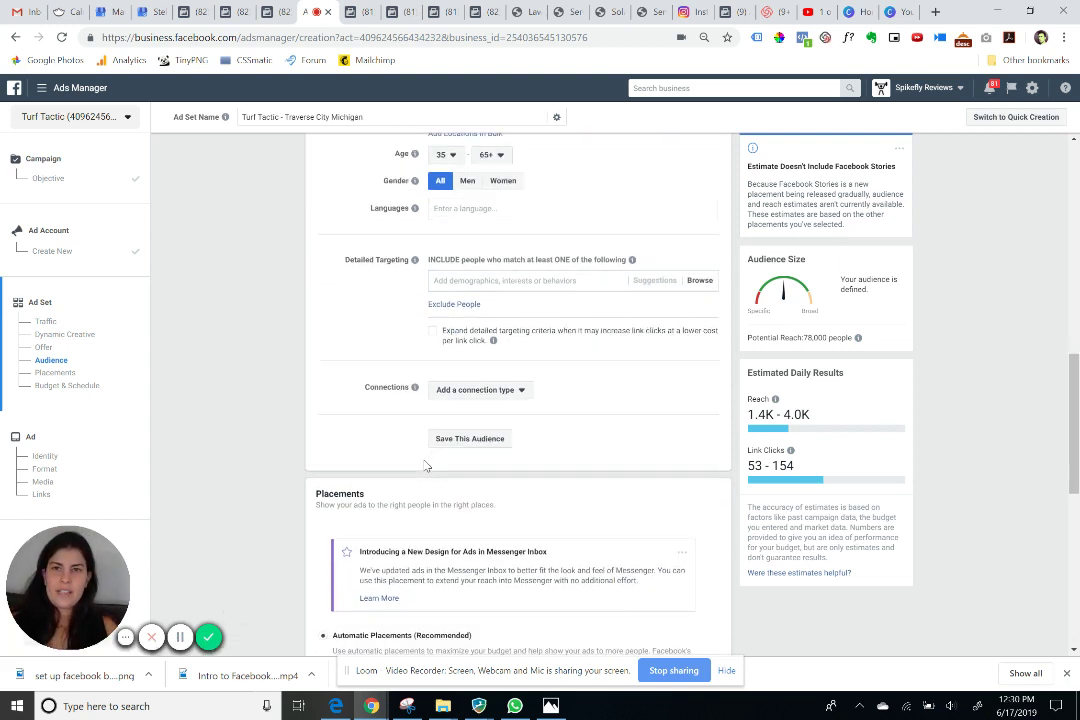
pyautogui.click(462, 290)
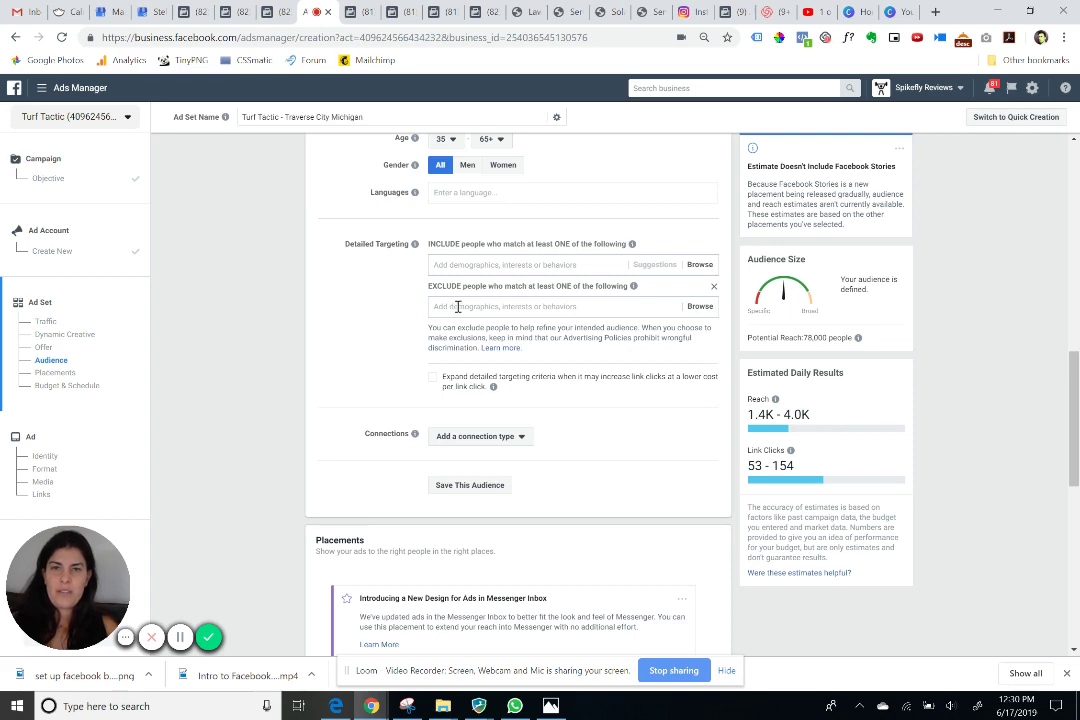
# Save the audience under the name "Turf Tactic - traverse city 35+"
pyautogui.scroll(-2, 457, 306)
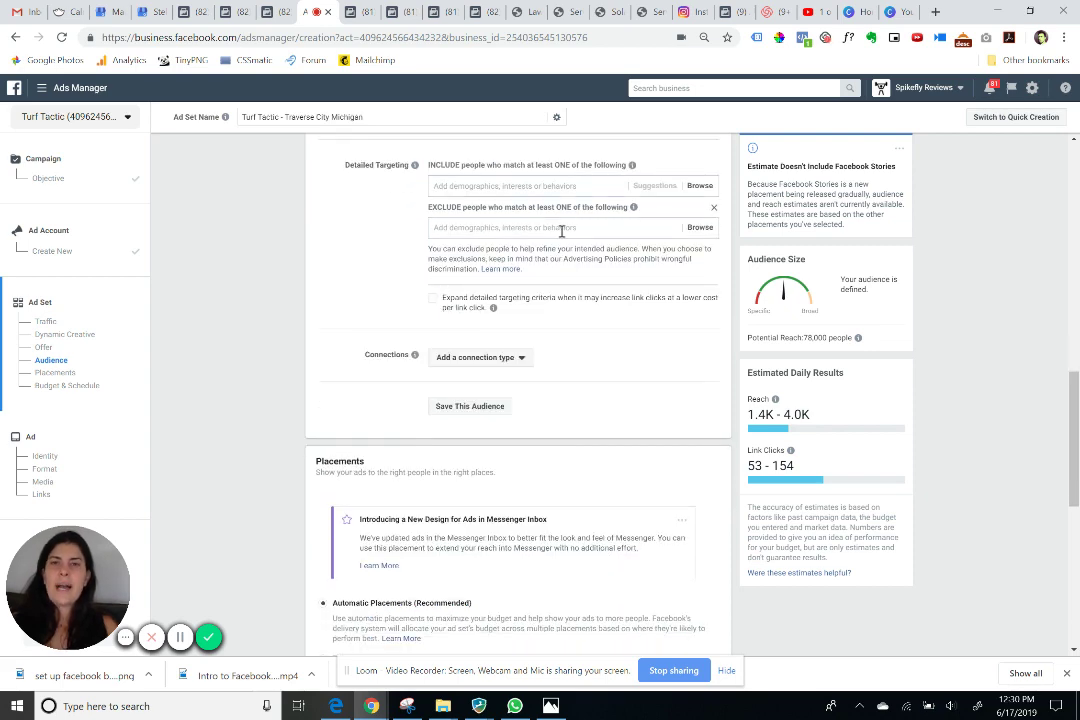
pyautogui.scroll(-1, 430, 345)
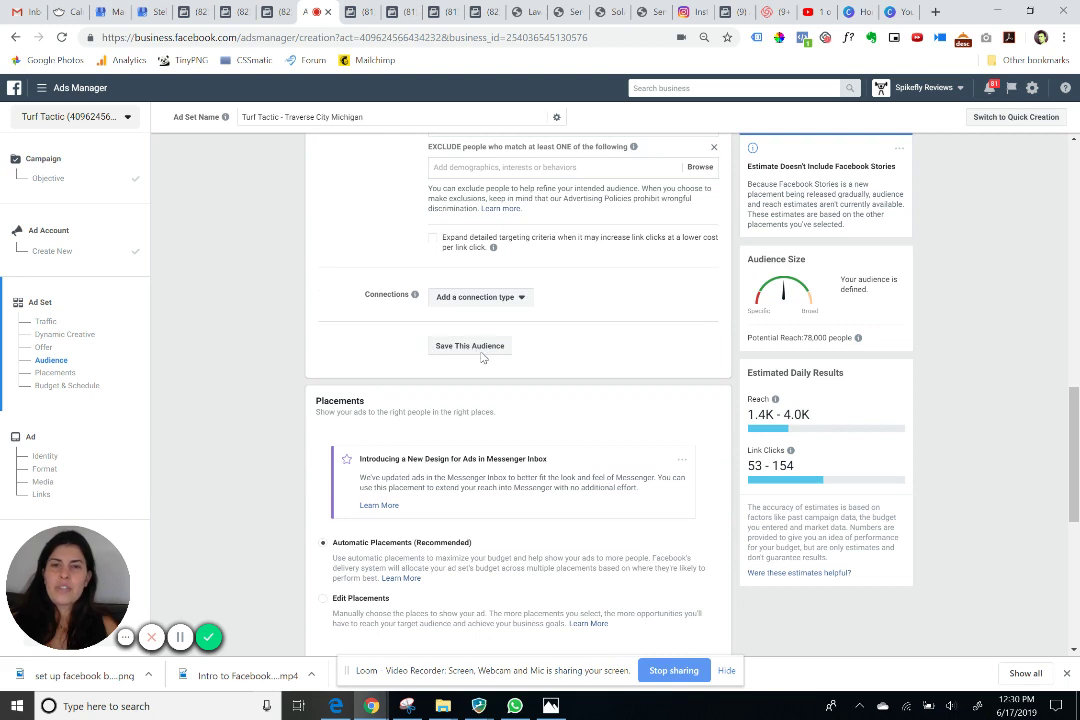
pyautogui.scroll(-1, 474, 351)
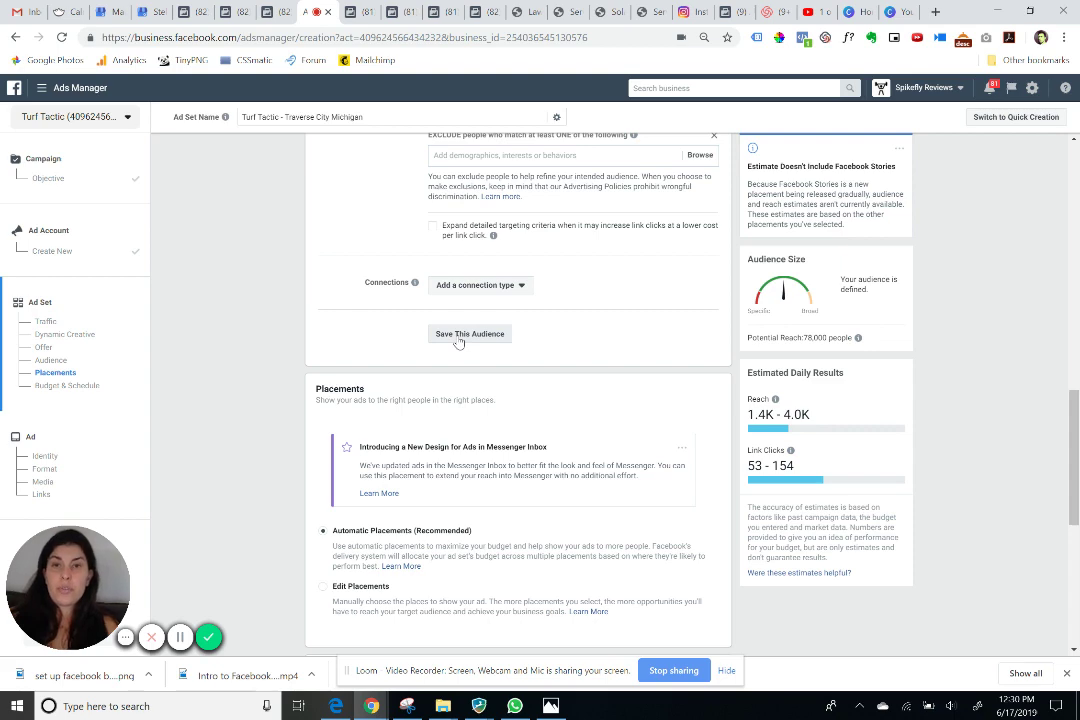
pyautogui.click(458, 339)
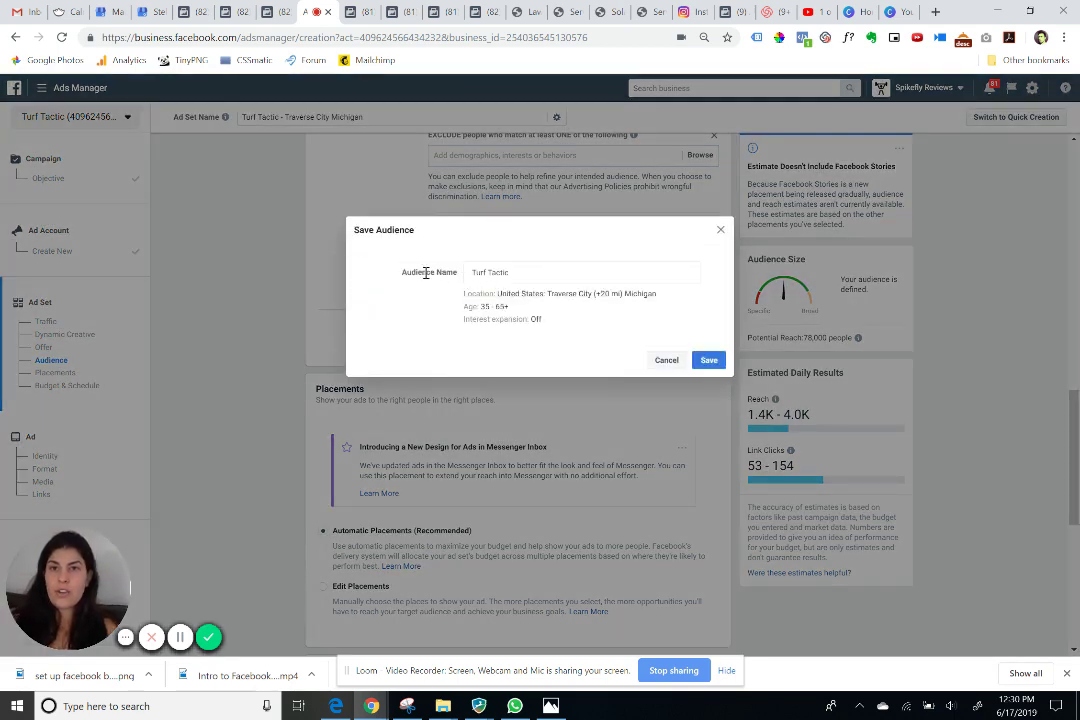
pyautogui.click(527, 273)
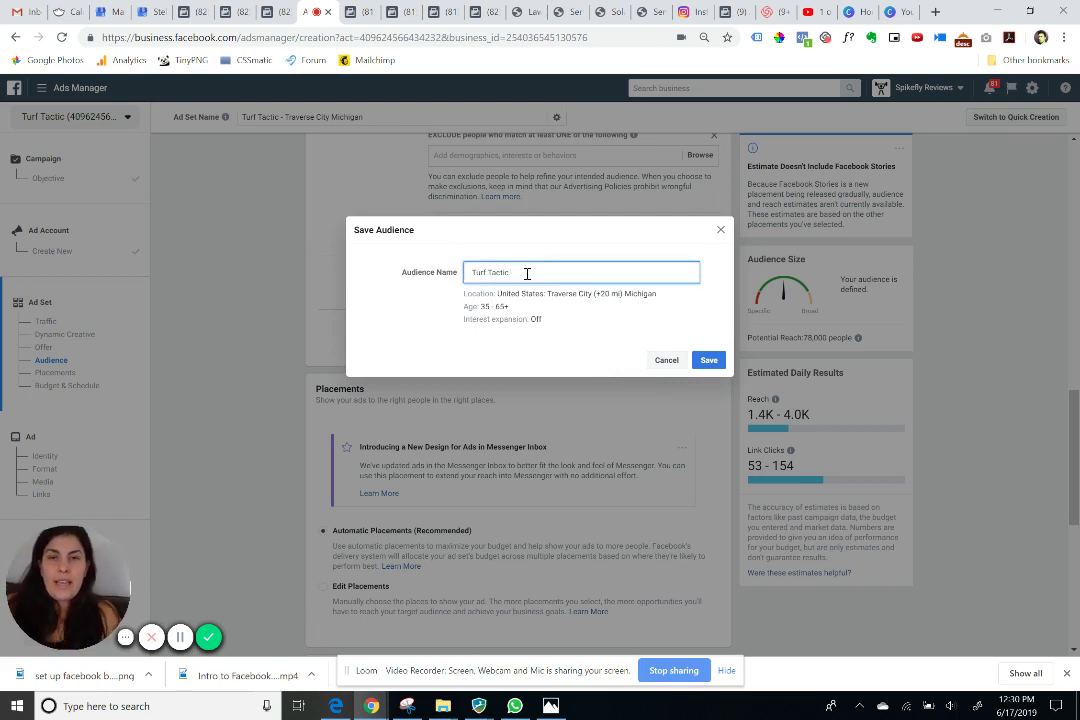
pyautogui.write('- ')
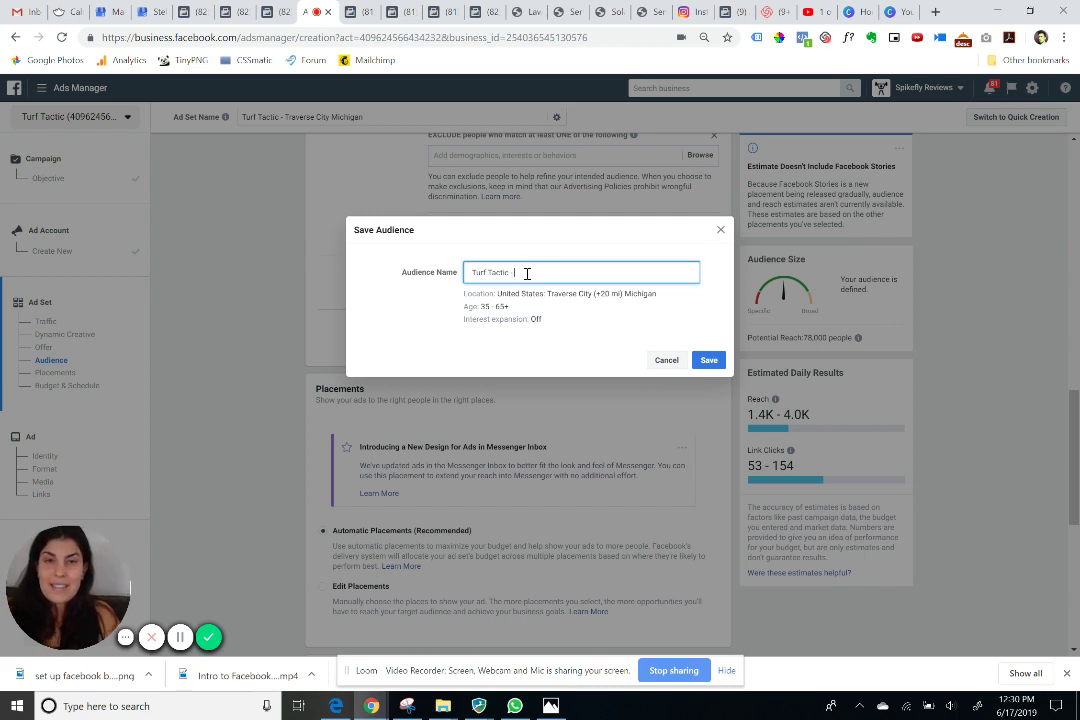
pyautogui.write('traverse')
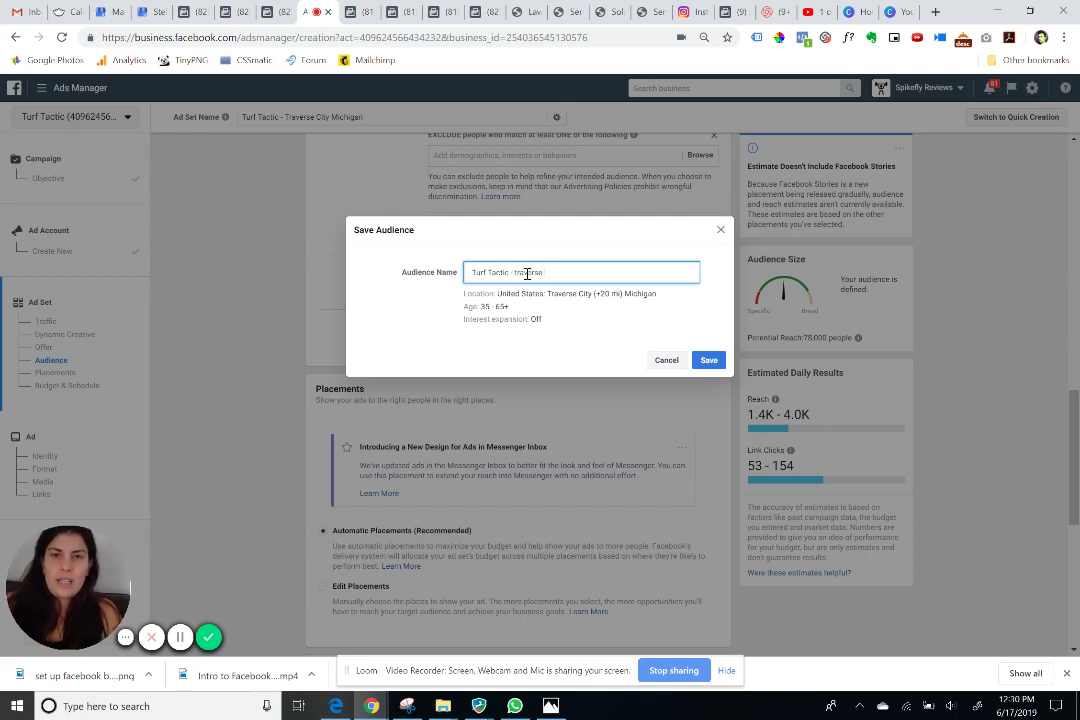
pyautogui.write(' city 35+')
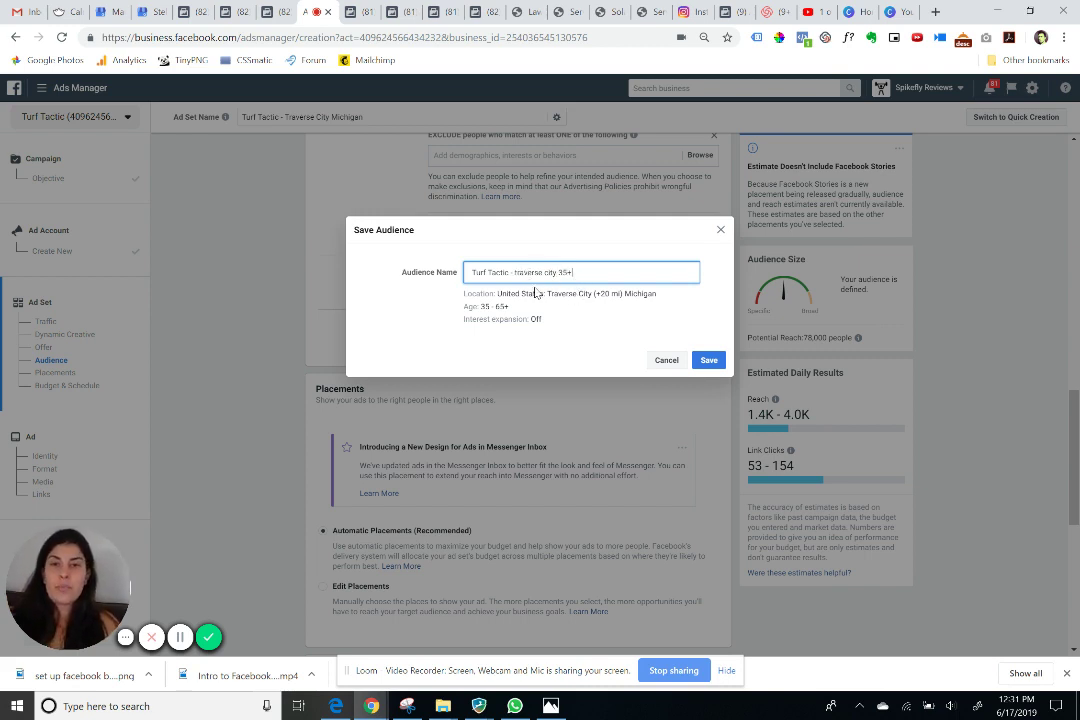
pyautogui.click(709, 362)
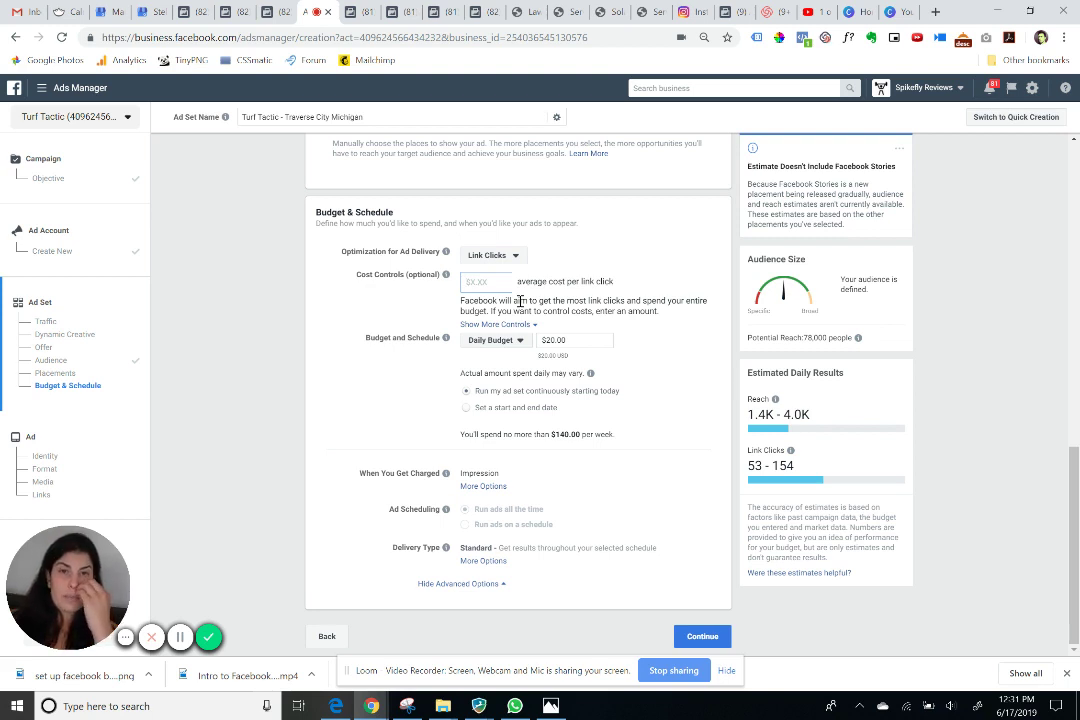
# Set the ad set's daily budget to $5.00
pyautogui.click(550, 342)
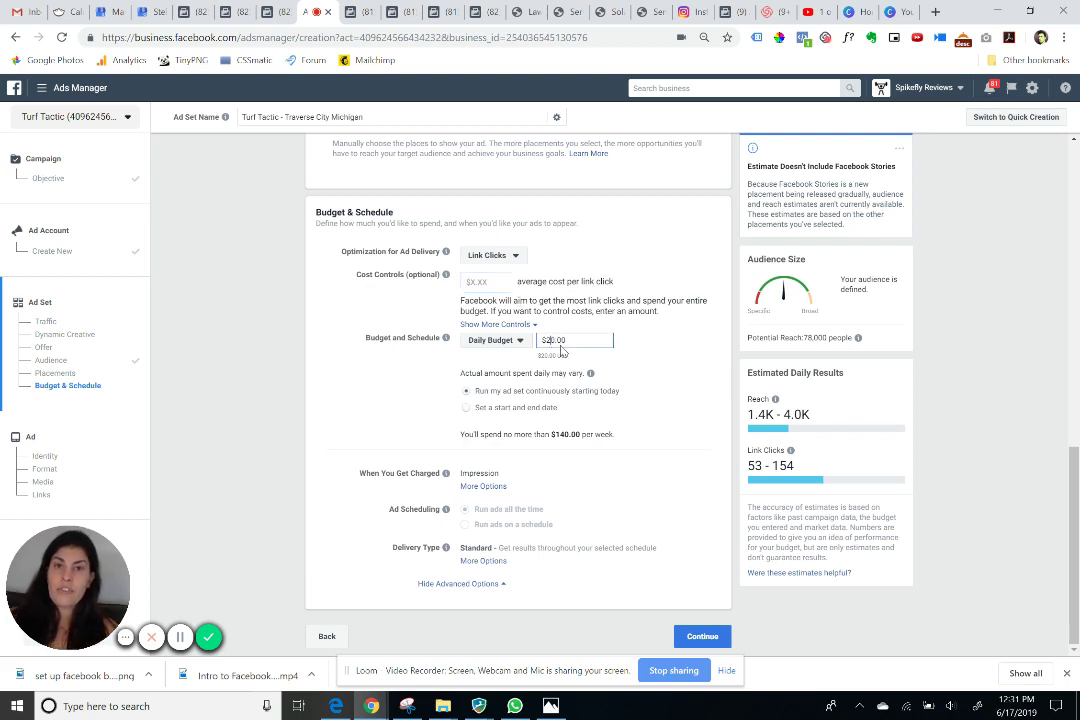
pyautogui.press('BackSpace')
pyautogui.press('BackSpace')
pyautogui.write('5')
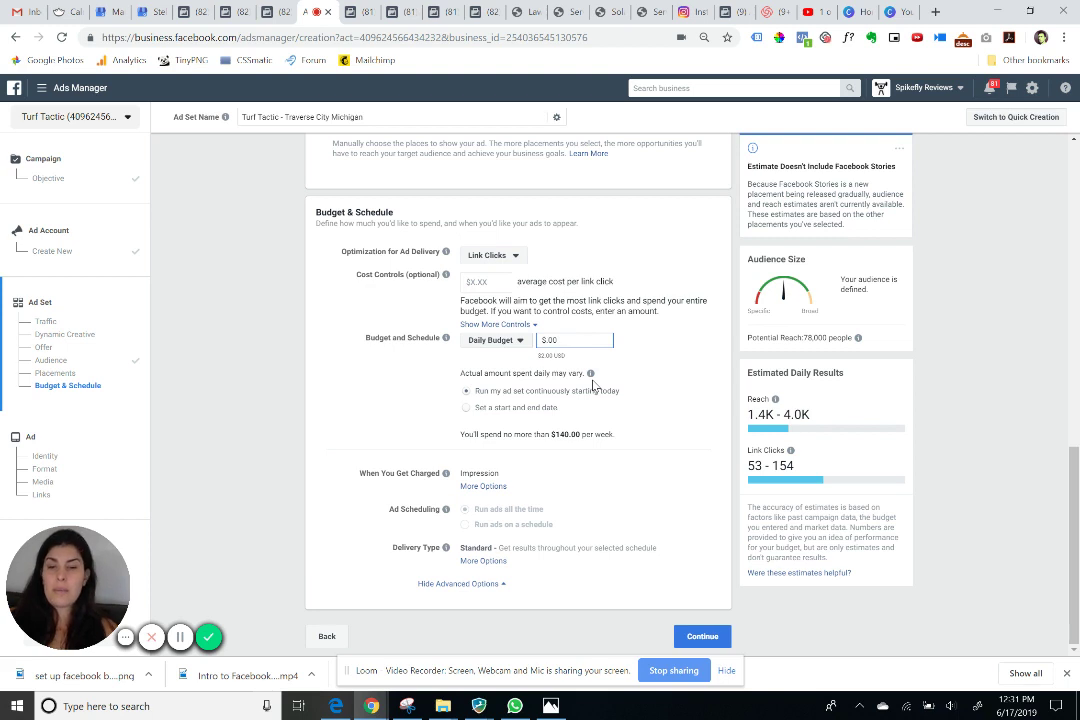
# Check the available budget types, keep Daily Budget, and continue from the ad set to the ad setup
pyautogui.click(512, 344)
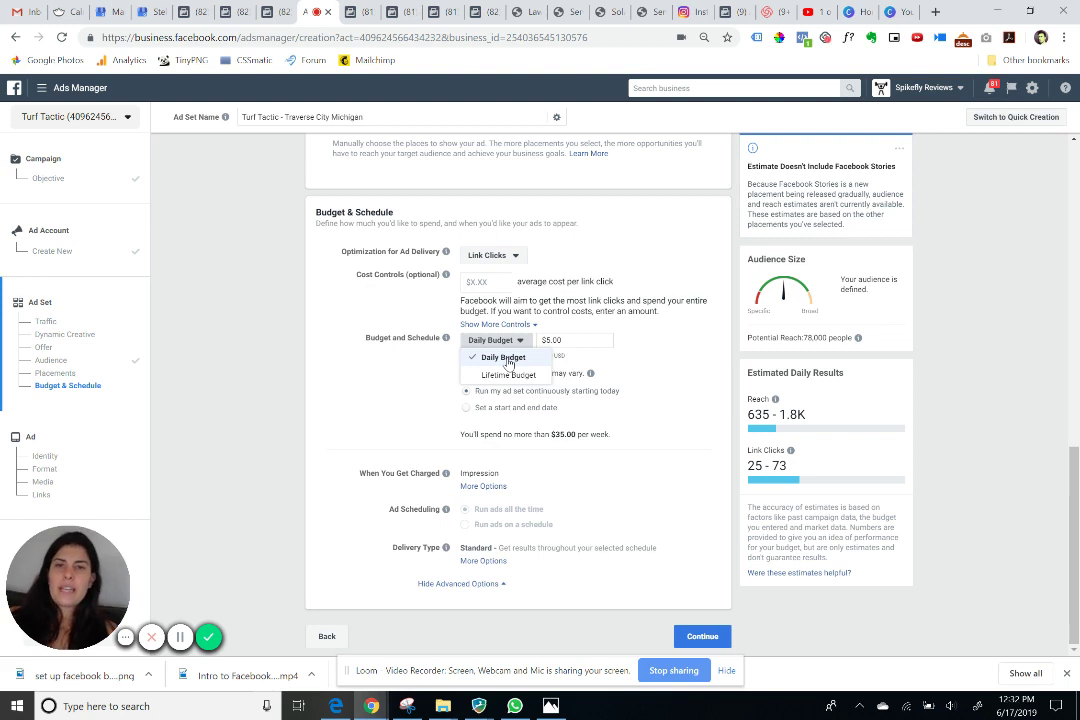
pyautogui.click(561, 341)
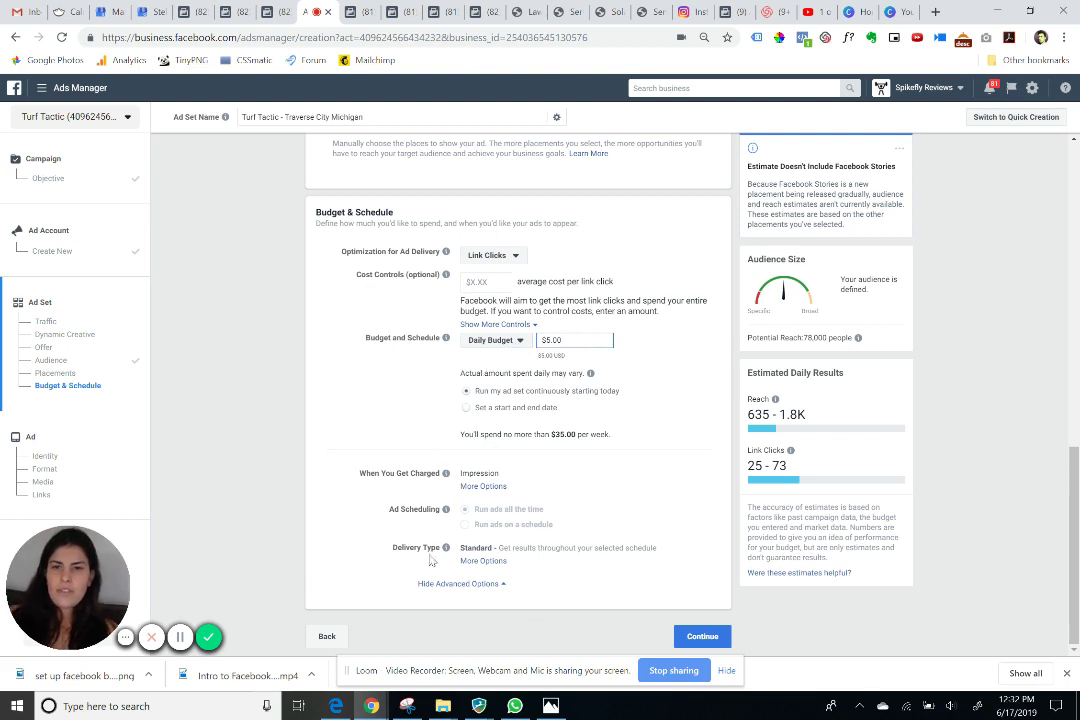
pyautogui.scroll(3, 660, 502)
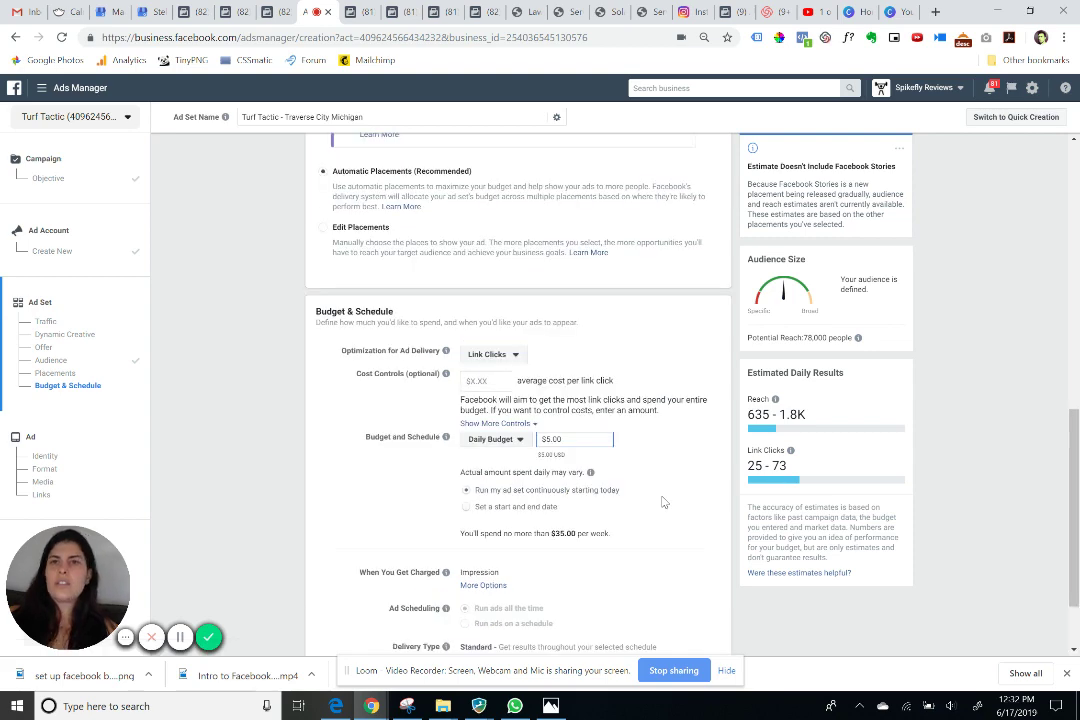
pyautogui.scroll(-3, 664, 510)
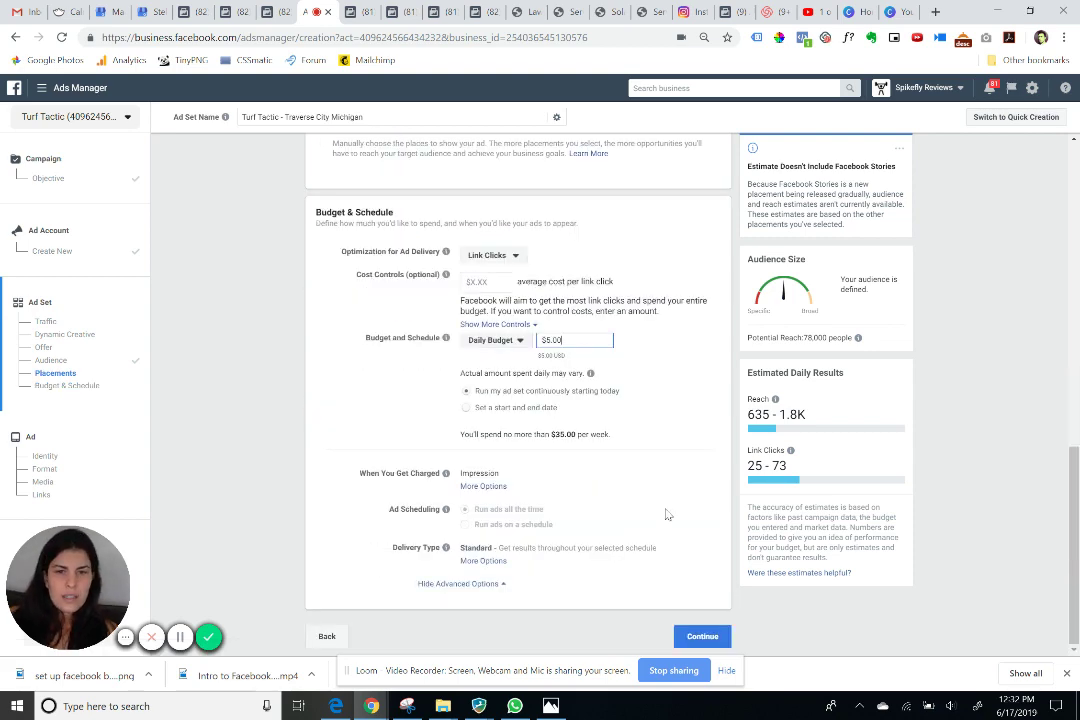
pyautogui.click(697, 638)
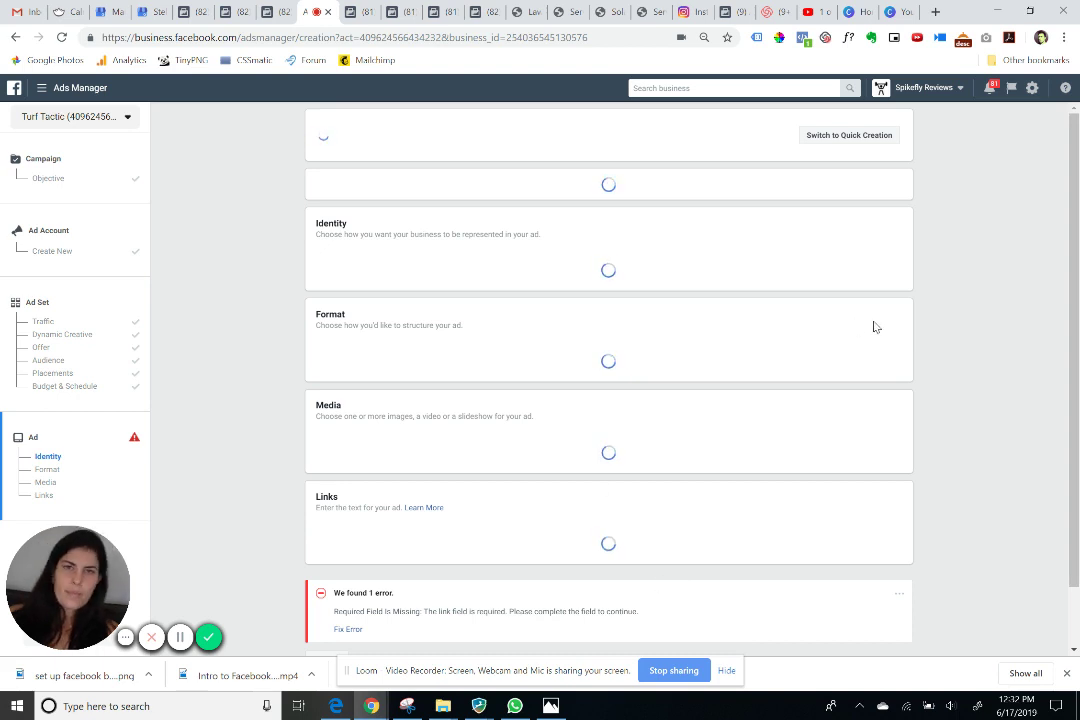
pyautogui.click(180, 637)
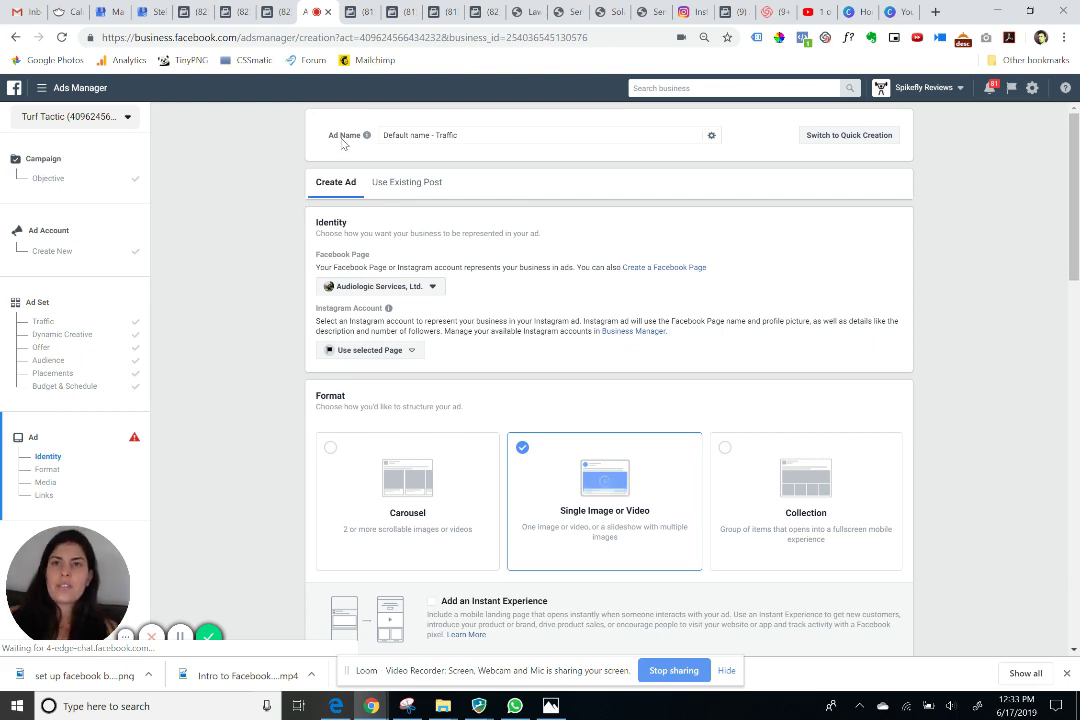
# Name the ad "Turf Tactic - Ad 1"
pyautogui.tripleClick(410, 139)
pyautogui.write('Turf')
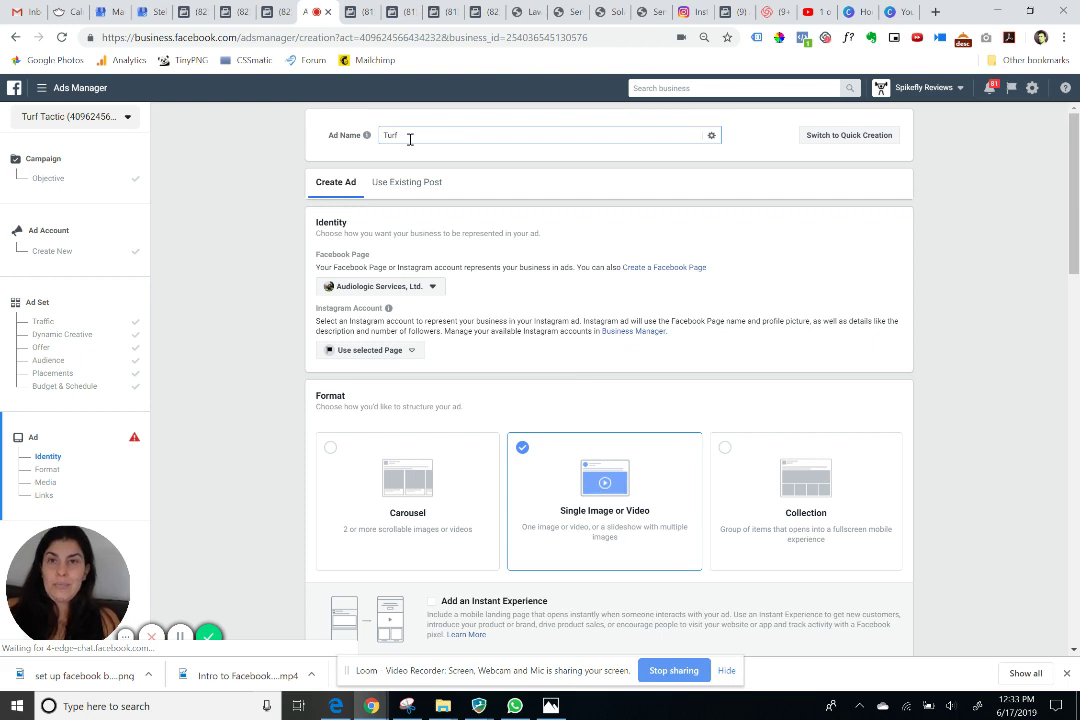
pyautogui.write(' Tactic -')
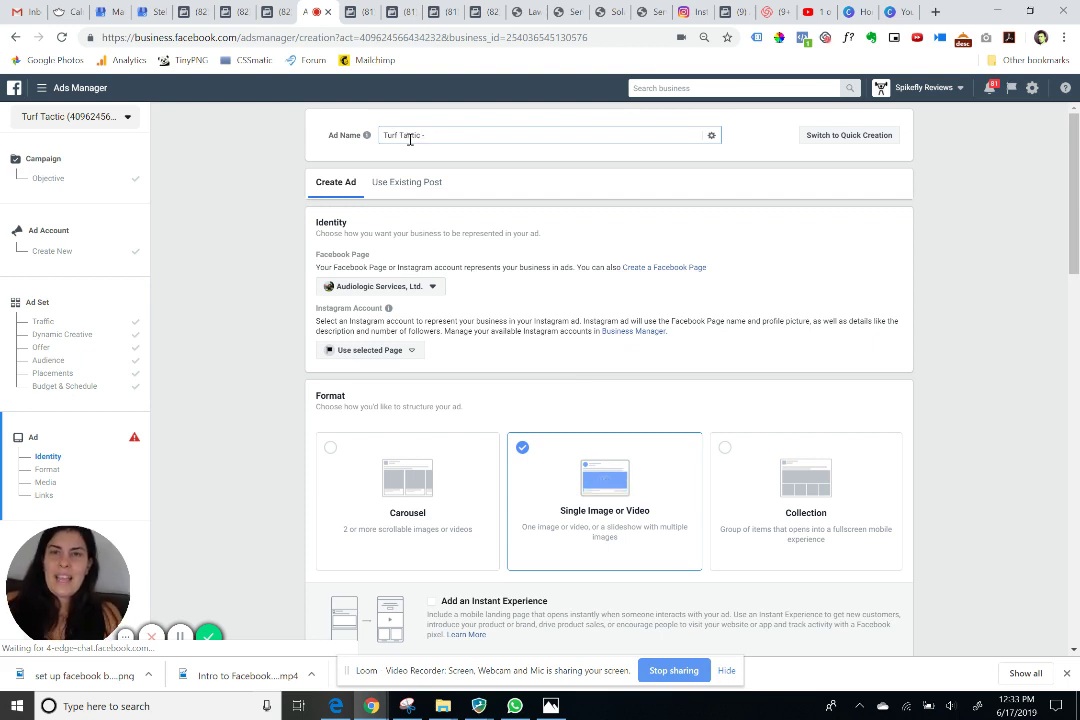
pyautogui.write(' Ad')
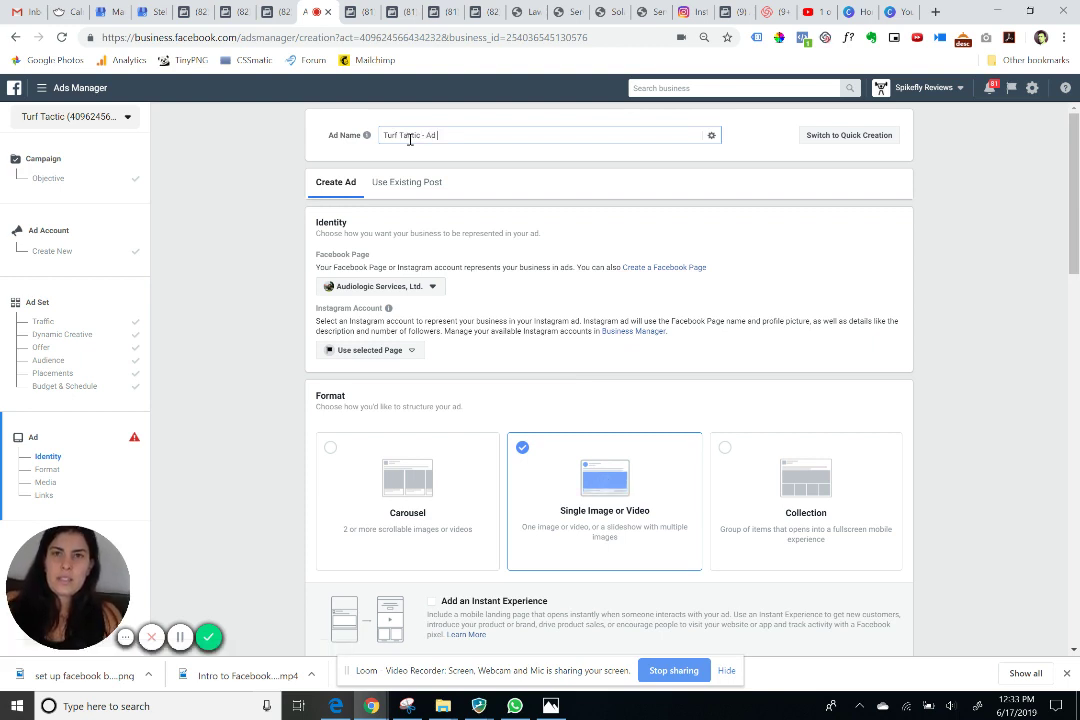
pyautogui.write(' 1')
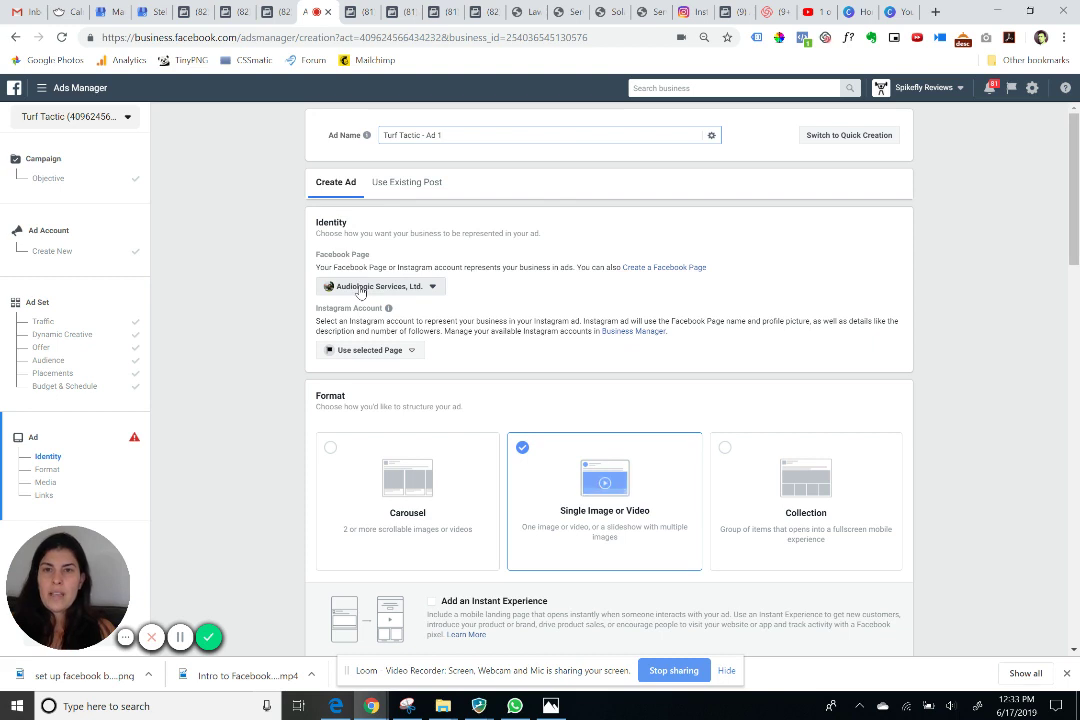
# Choose Turf Tactic from the Spikefly Reviews pages as the Facebook Page representing the ad
pyautogui.click(426, 289)
pyautogui.click(405, 383)
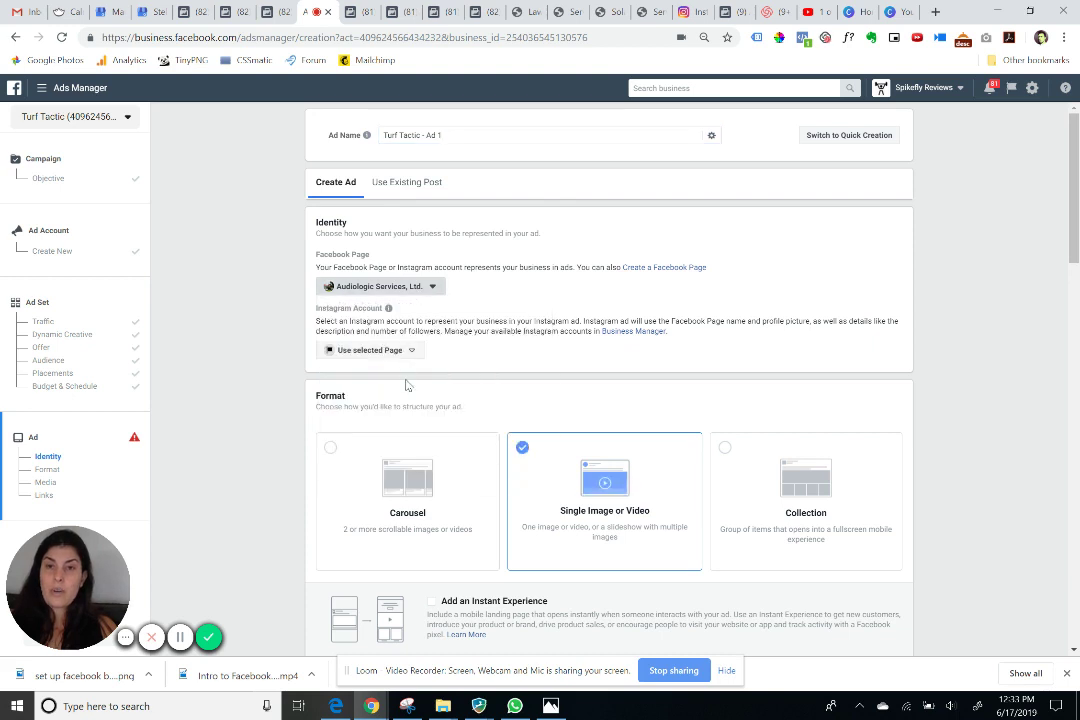
pyautogui.click(431, 289)
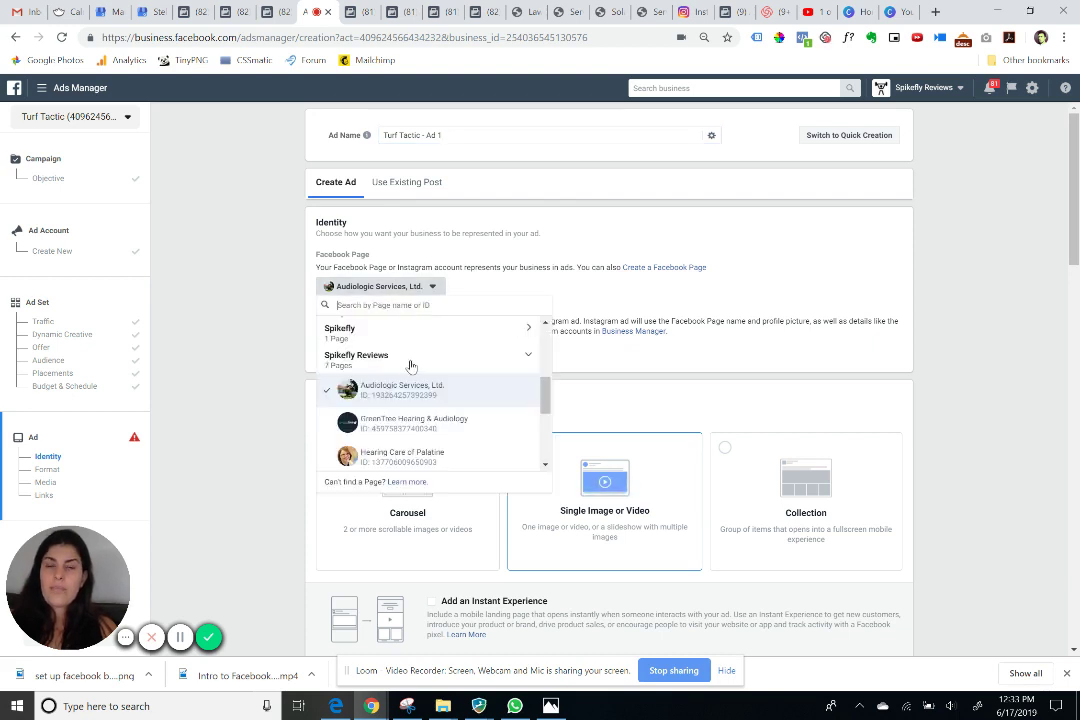
pyautogui.scroll(-1, 384, 350)
pyautogui.scroll(-3, 384, 350)
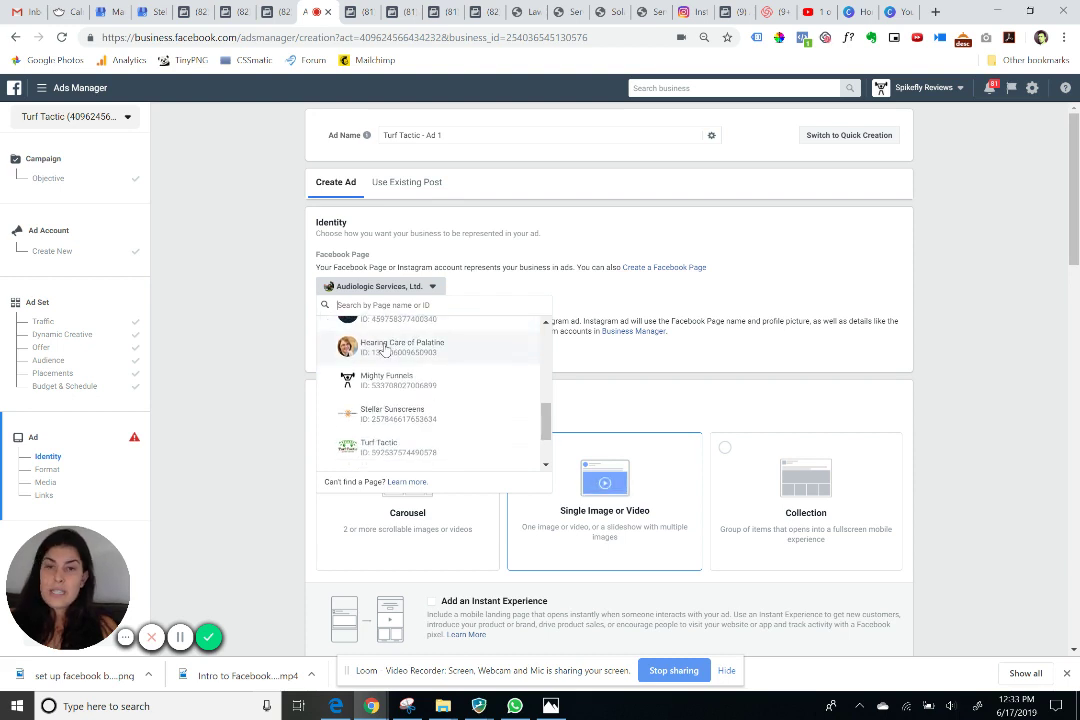
pyautogui.scroll(-2, 384, 350)
pyautogui.scroll(-1, 384, 347)
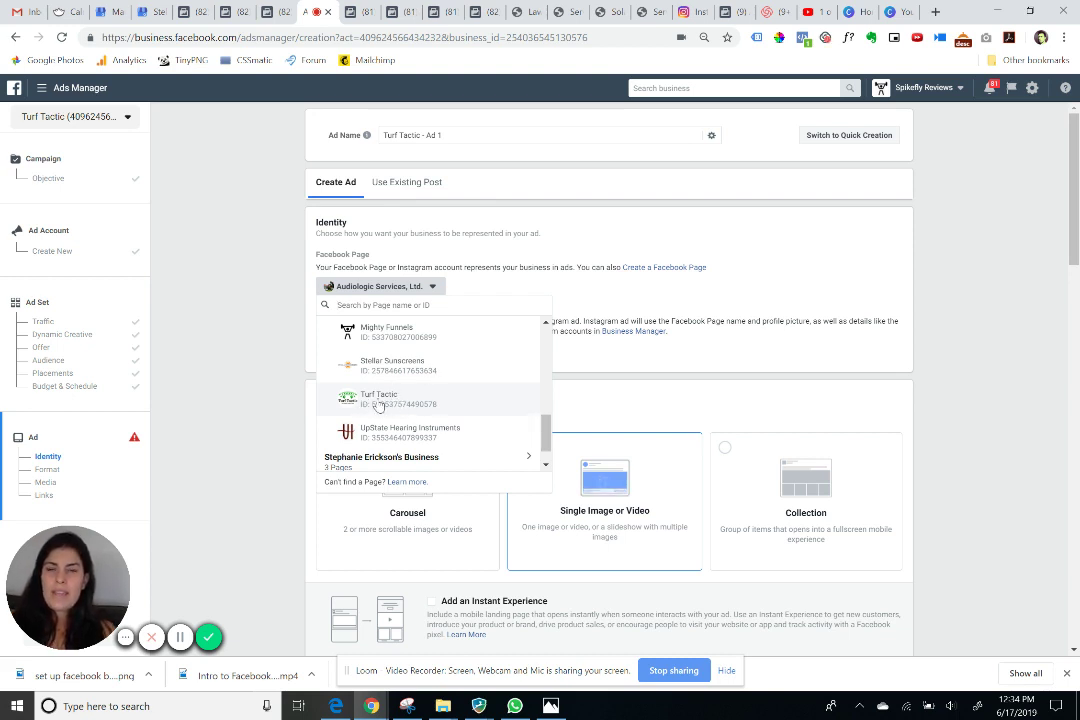
pyautogui.click(380, 400)
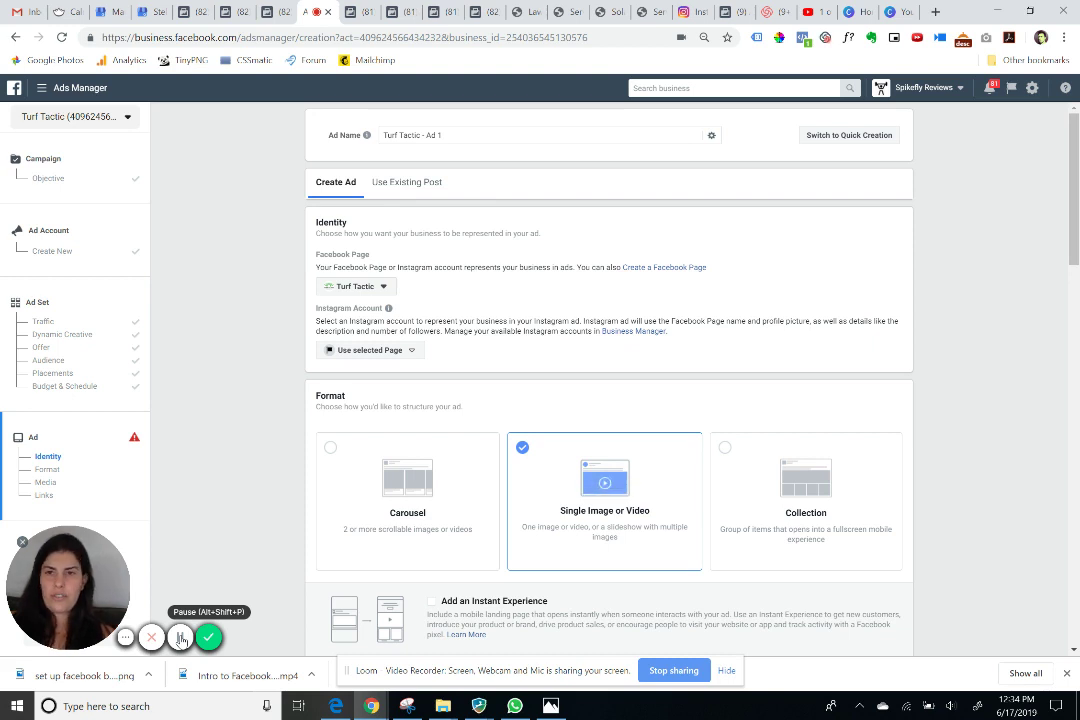
# Review the ad's format choices, media upload options and recommendations, and the link and text fields
pyautogui.scroll(-1, 272, 350)
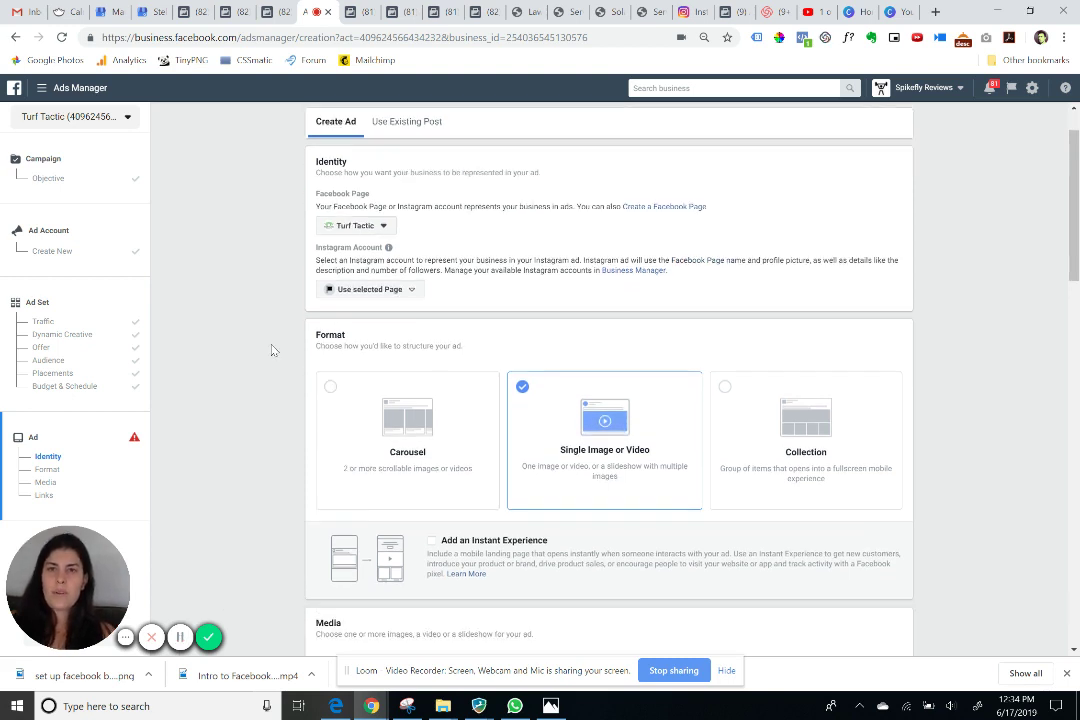
pyautogui.scroll(-1, 451, 321)
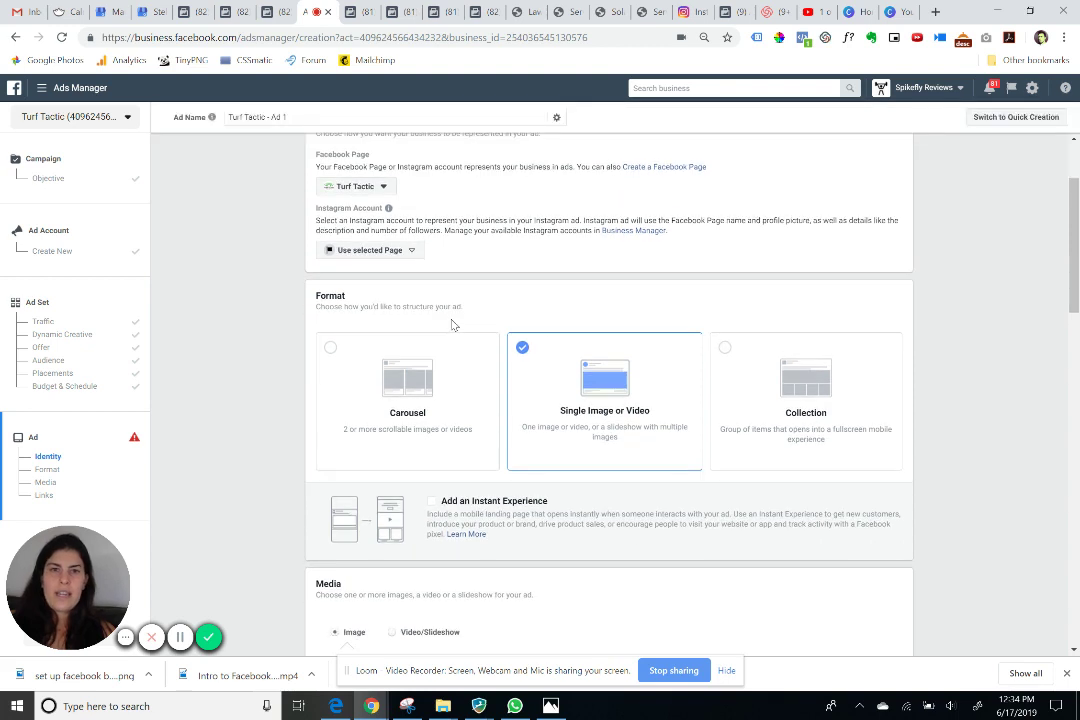
pyautogui.scroll(-2, 465, 415)
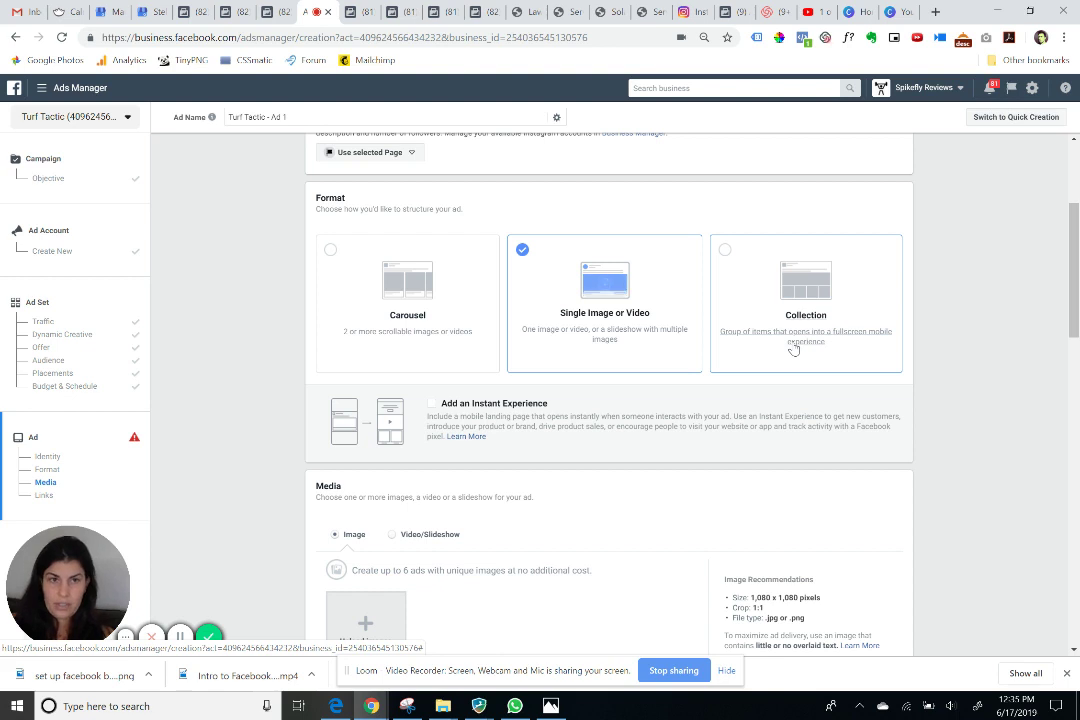
pyautogui.scroll(-1, 793, 349)
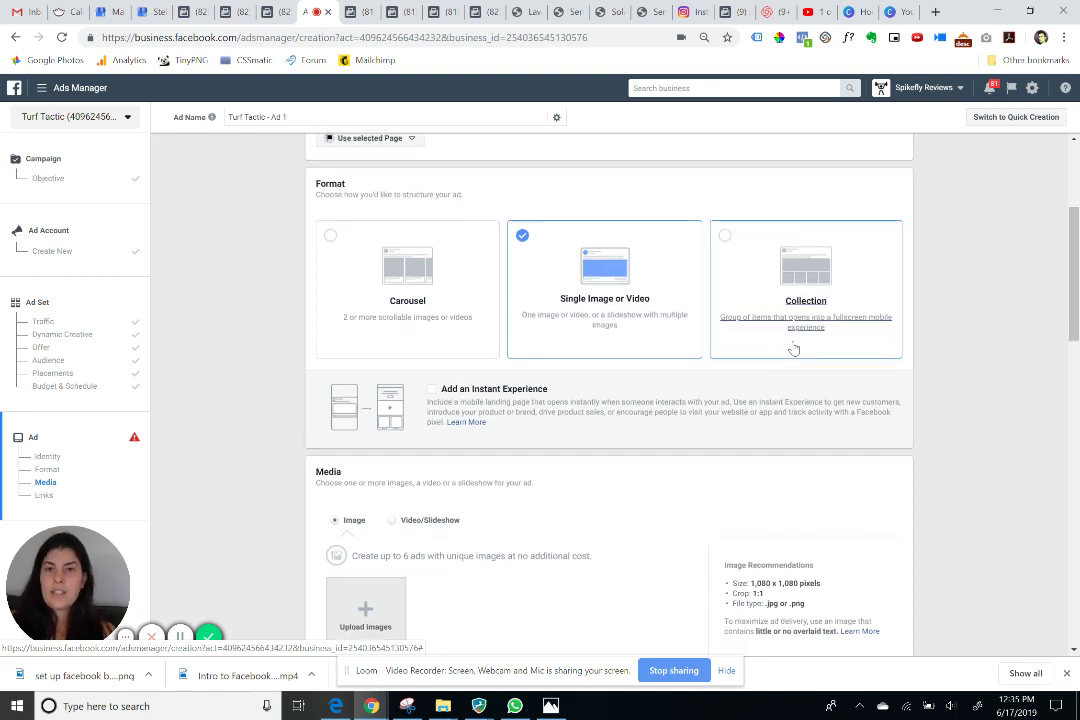
pyautogui.scroll(-1, 580, 318)
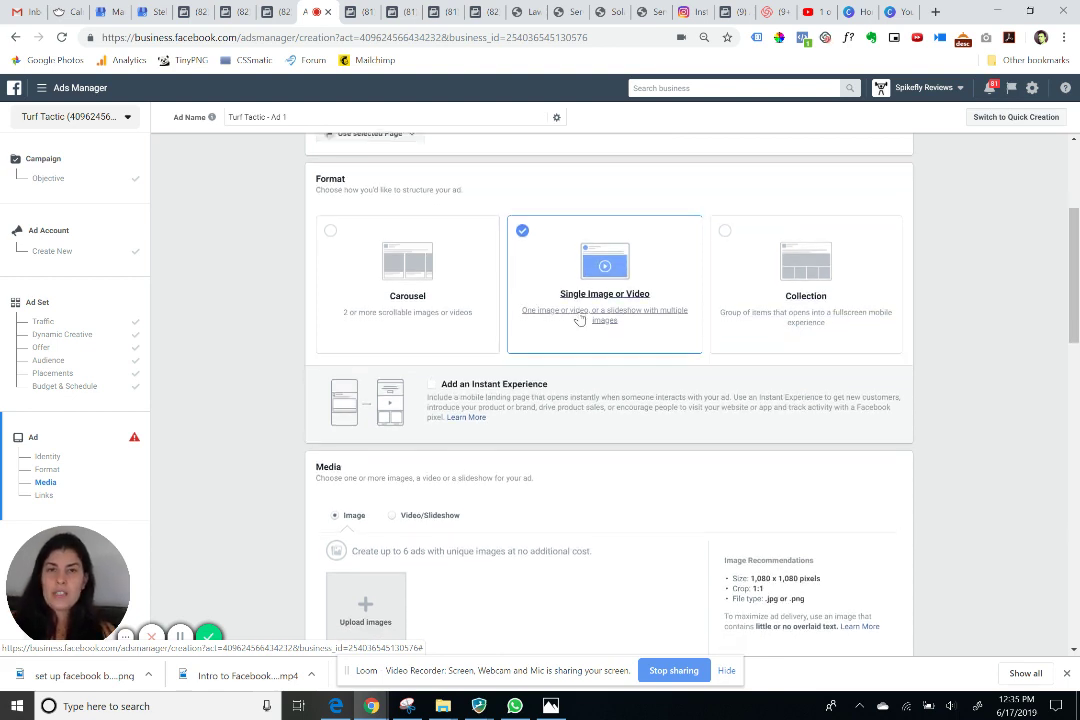
pyautogui.scroll(-3, 412, 318)
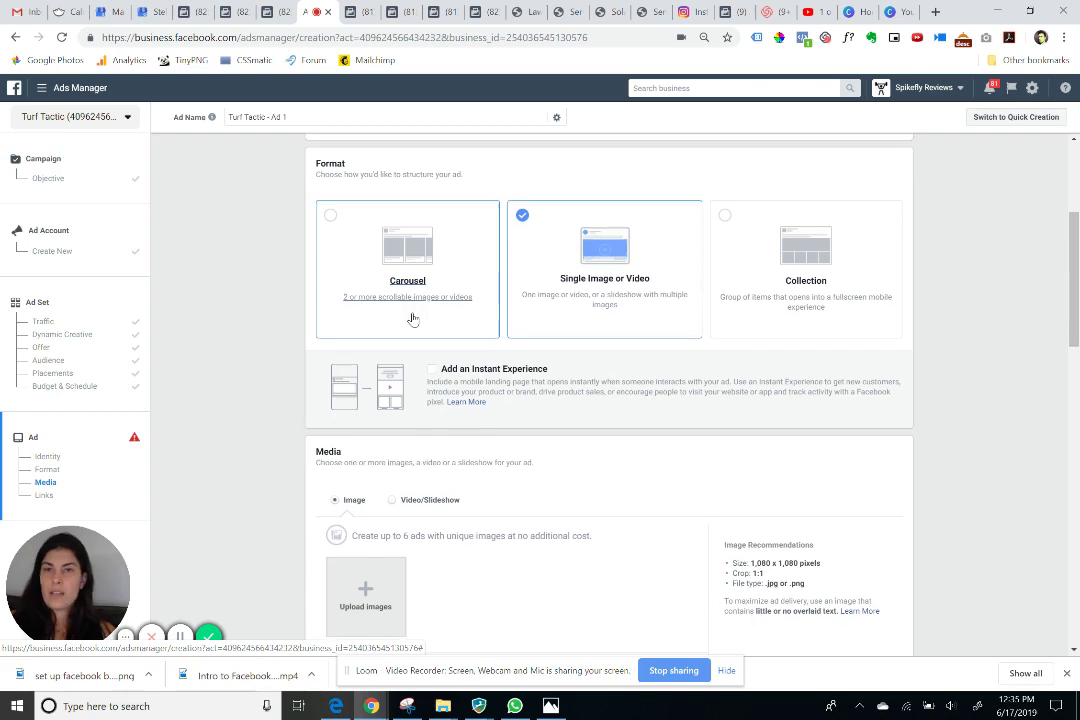
pyautogui.scroll(-3, 414, 318)
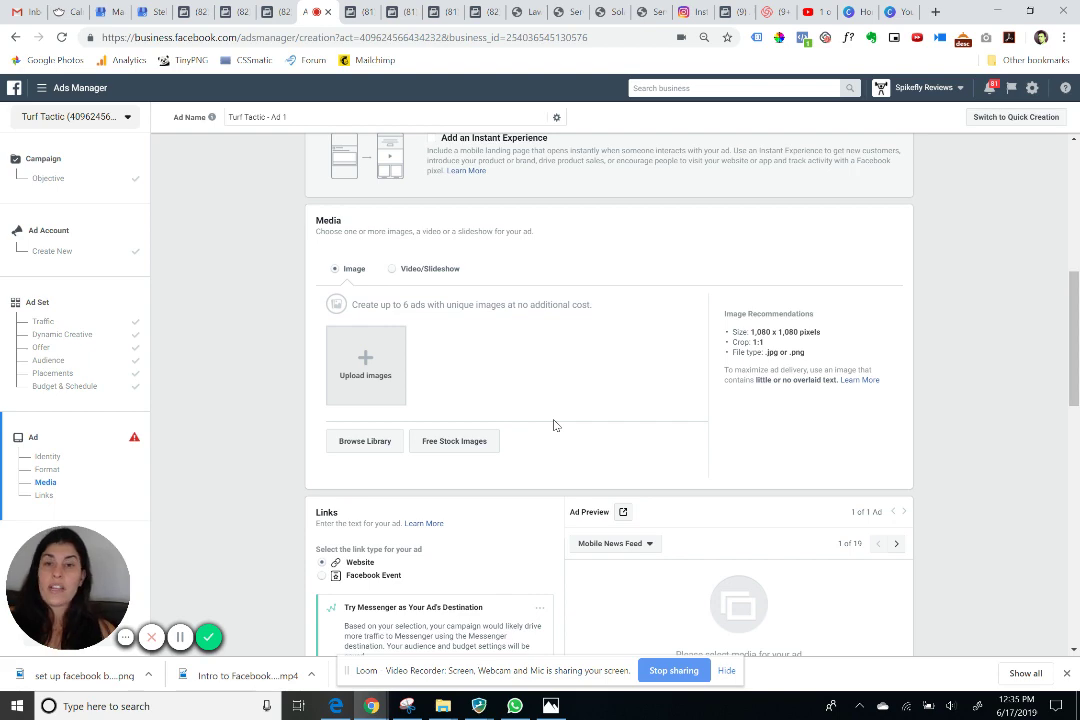
pyautogui.scroll(-3, 555, 425)
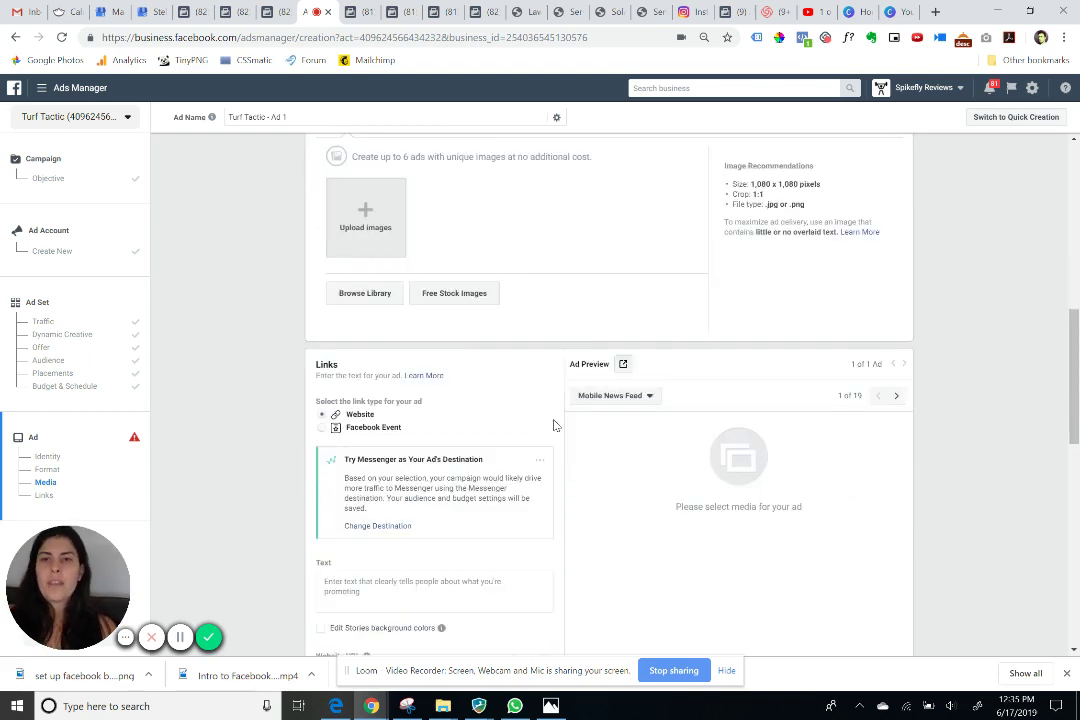
pyautogui.scroll(-1, 555, 425)
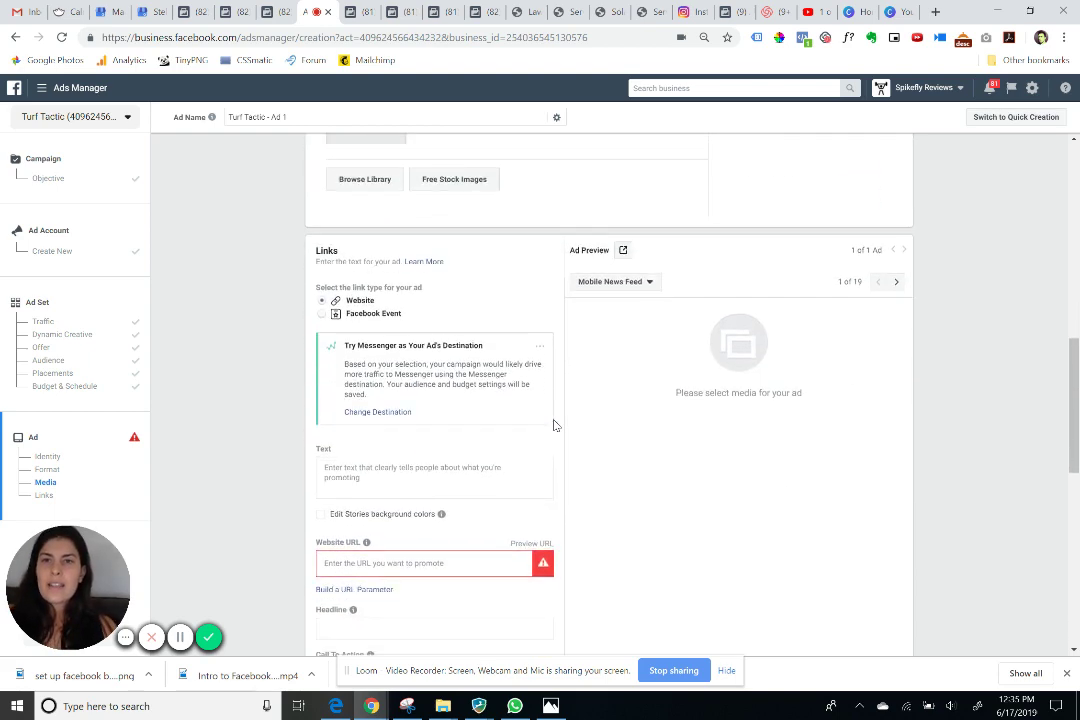
pyautogui.scroll(-1, 555, 425)
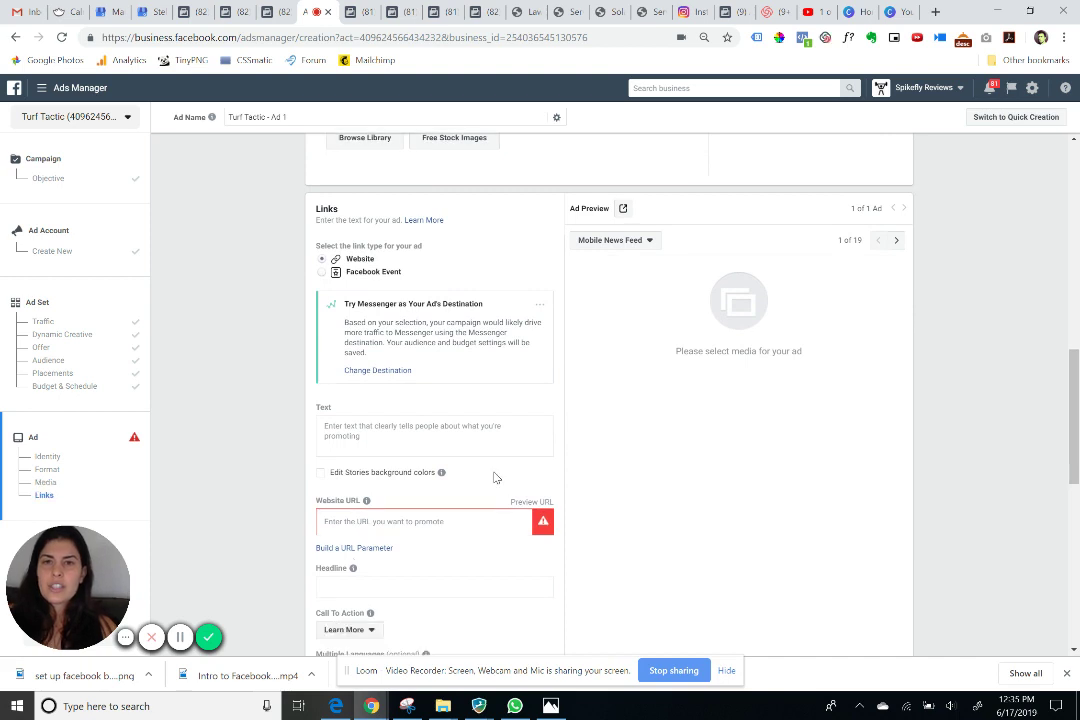
pyautogui.scroll(-2, 292, 511)
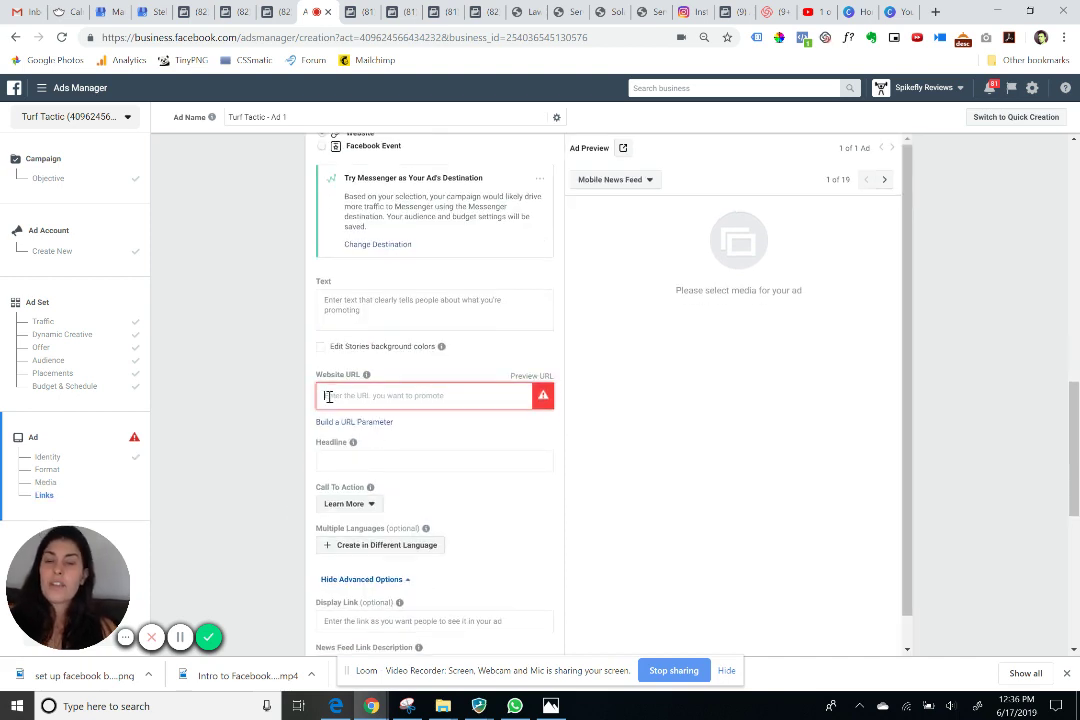
# Inspect the Website URL field's suggestions and the list of call-to-action options without choosing any
pyautogui.click(329, 396)
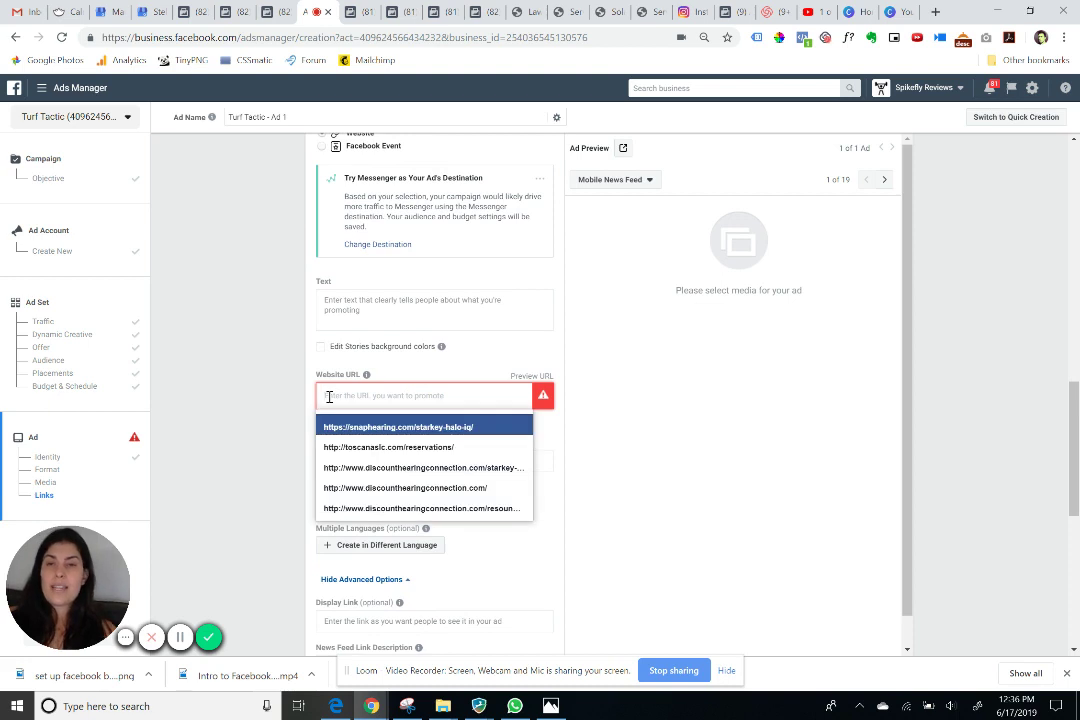
pyautogui.click(261, 389)
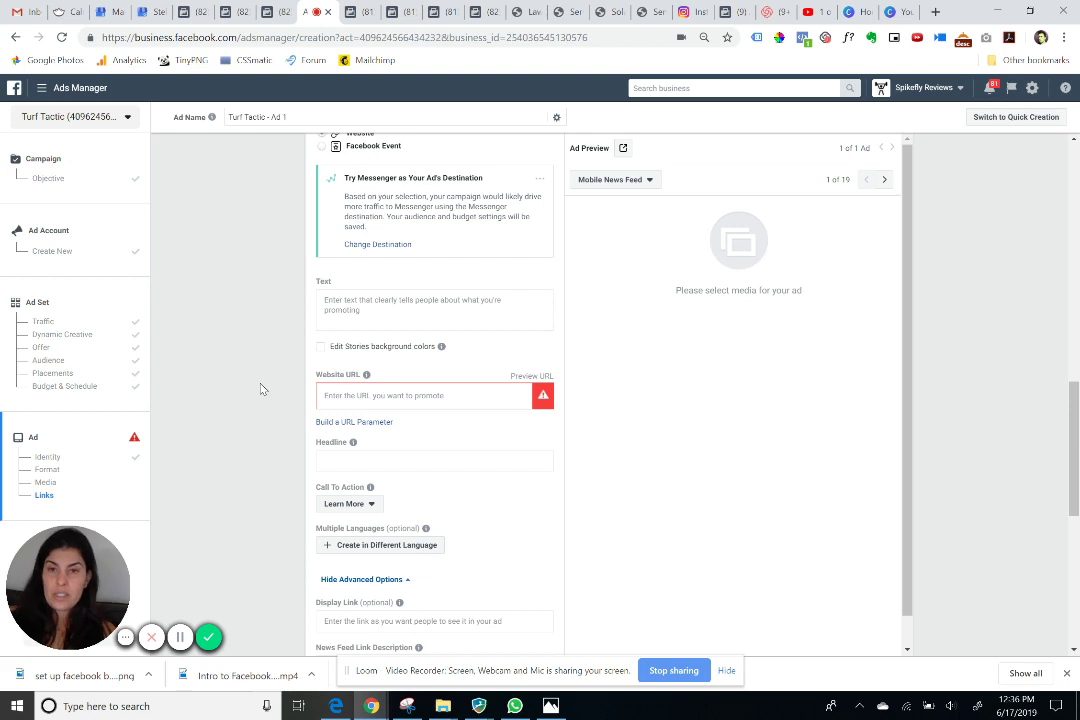
pyautogui.click(347, 506)
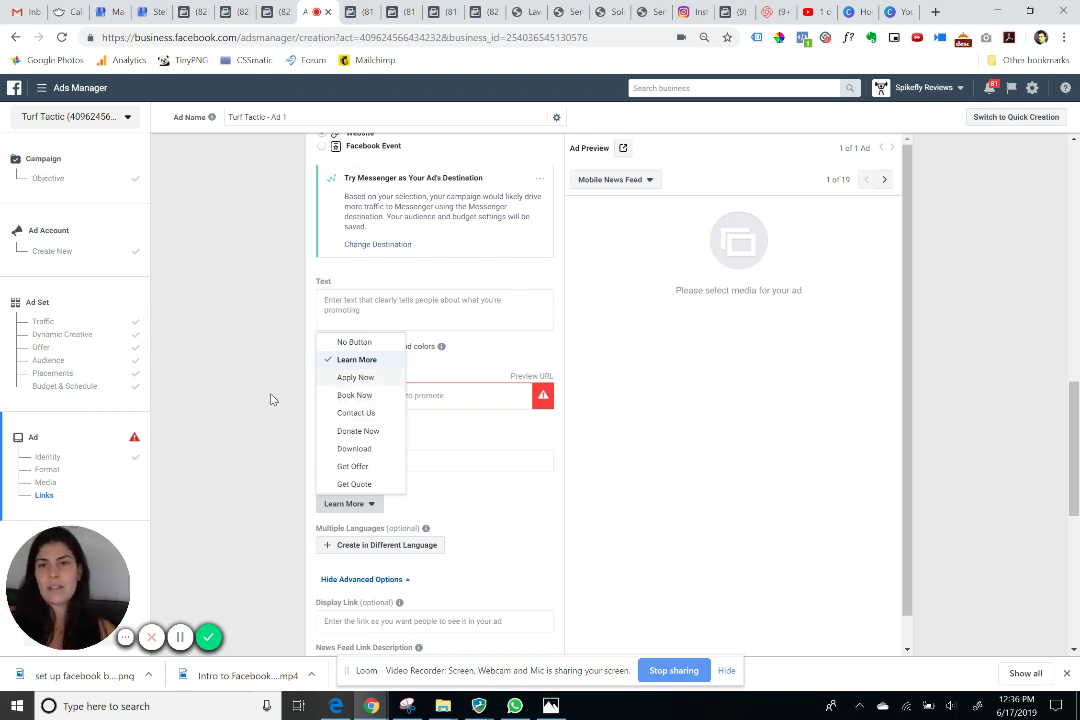
pyautogui.click(201, 354)
pyautogui.click(179, 640)
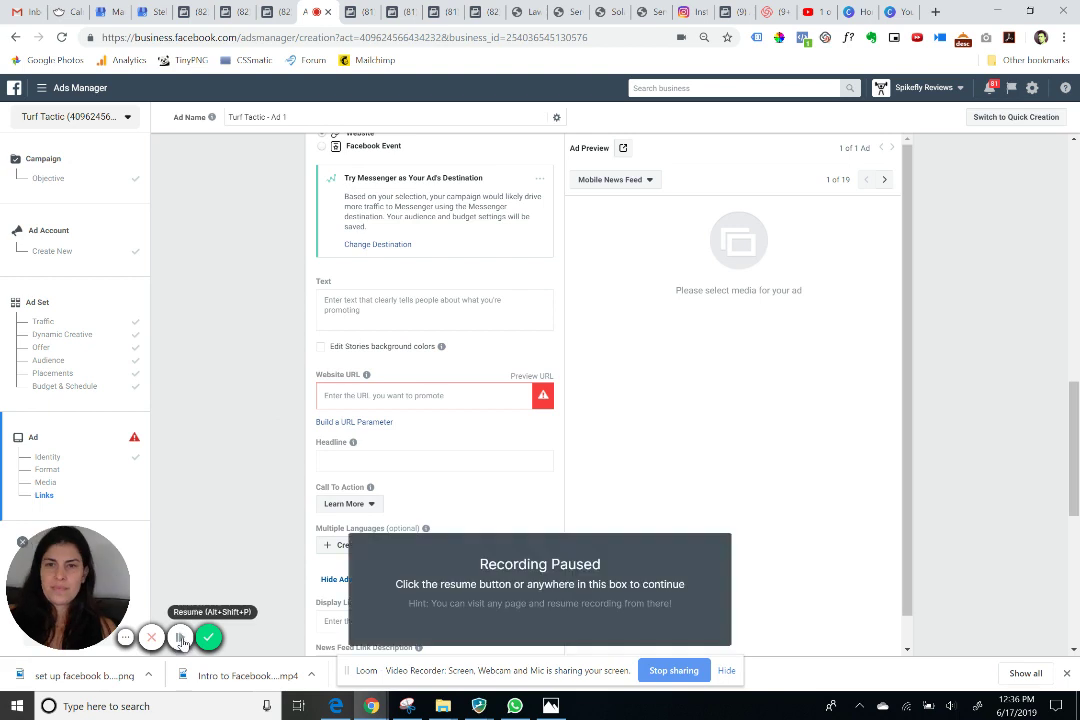
pyautogui.click(180, 639)
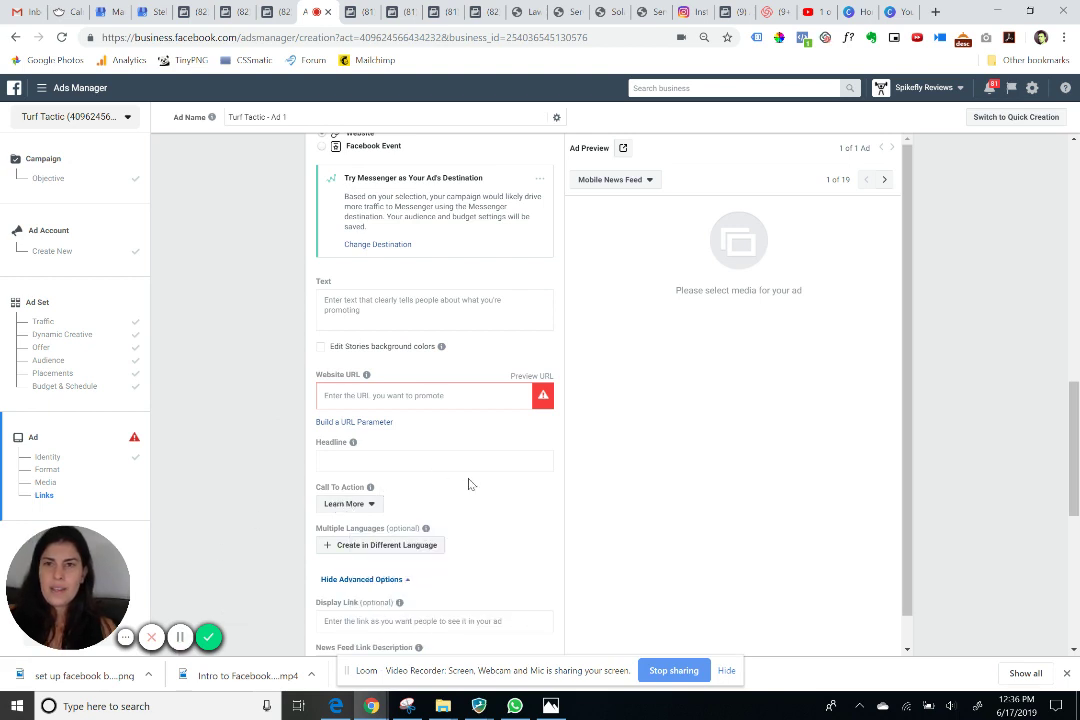
# Enter "Test headline" as the ad's headline
pyautogui.scroll(-3, 470, 484)
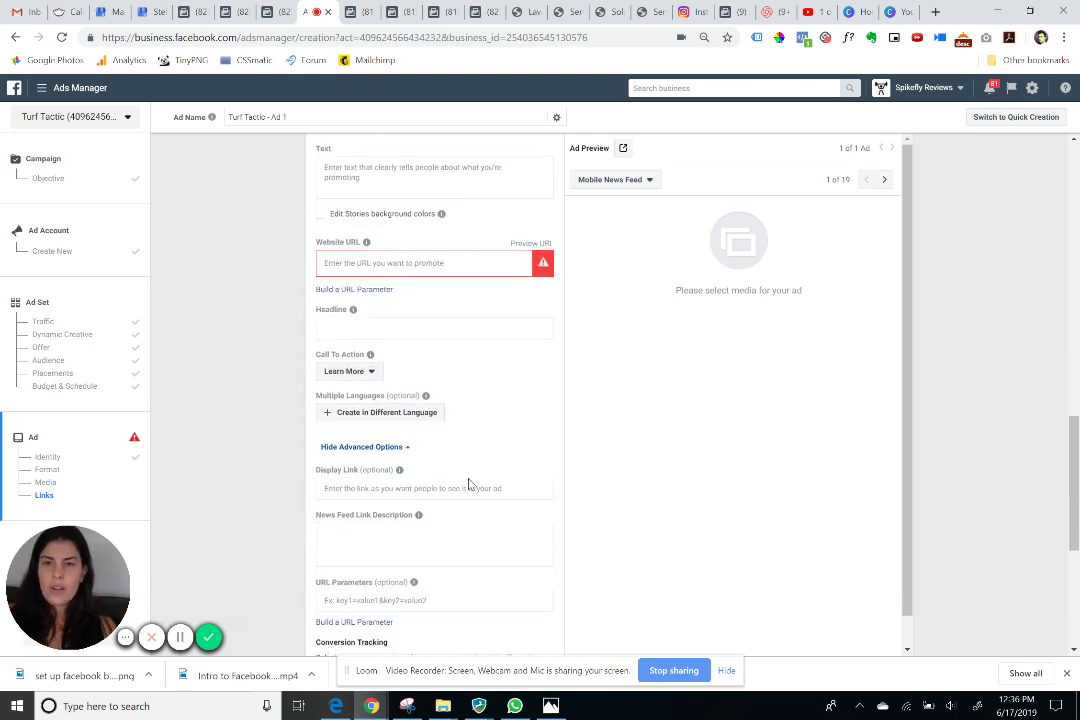
pyautogui.scroll(-2, 468, 483)
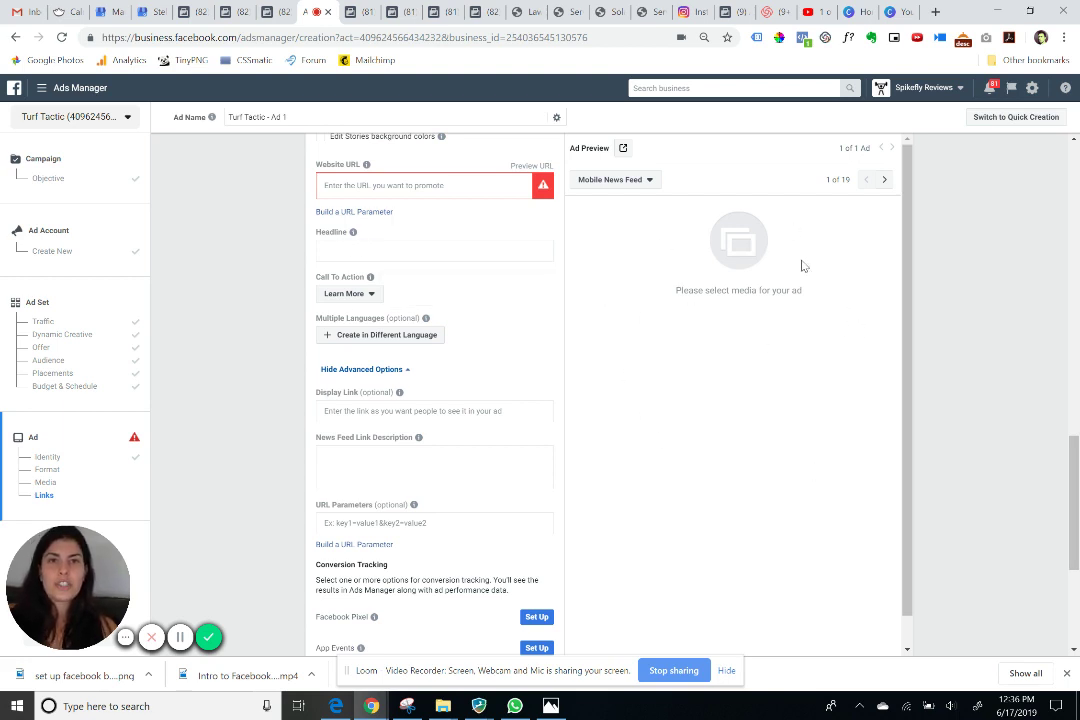
pyautogui.click(337, 247)
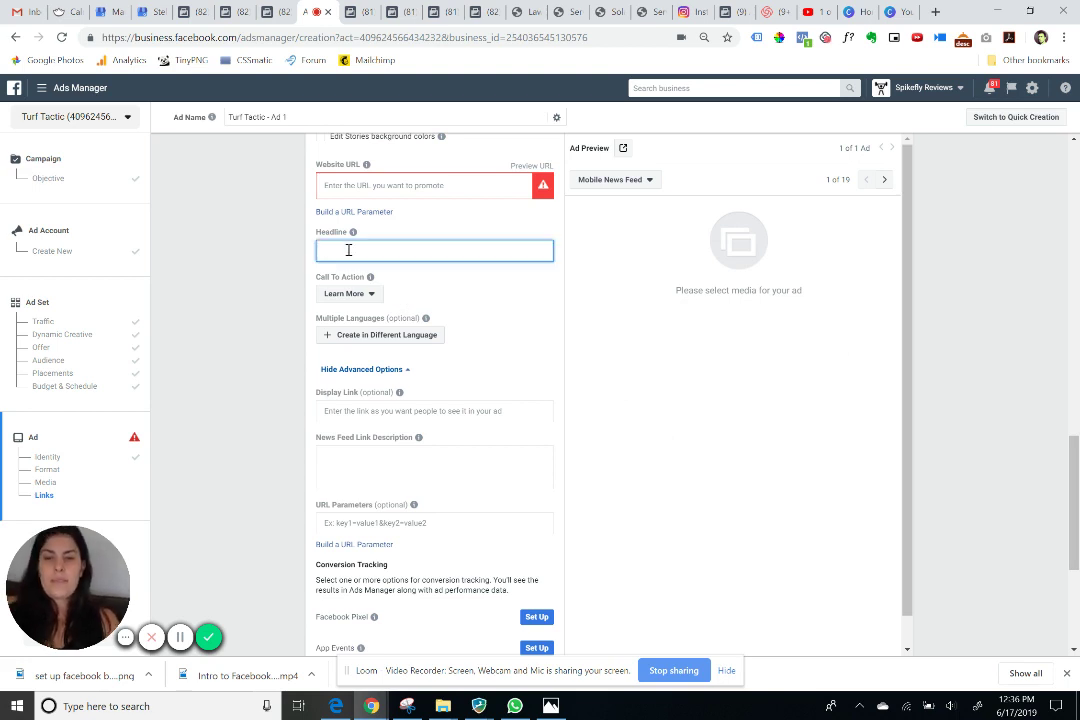
pyautogui.write('Test headline')
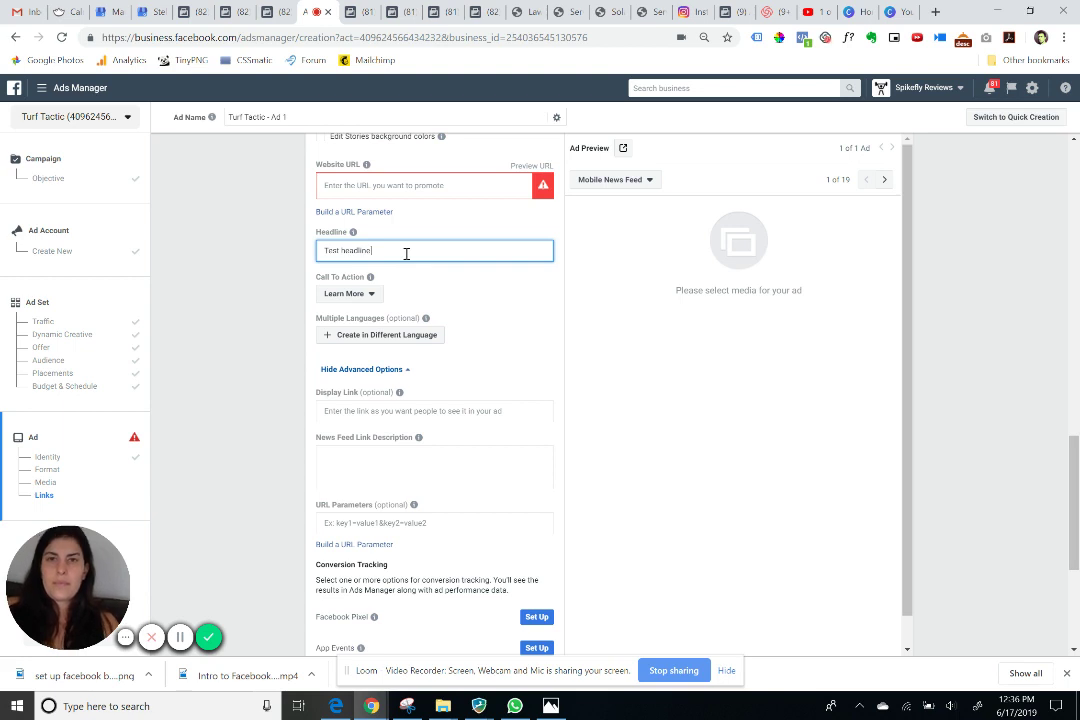
# Extend the ad's headline to read "Test headline here"
pyautogui.write('here')
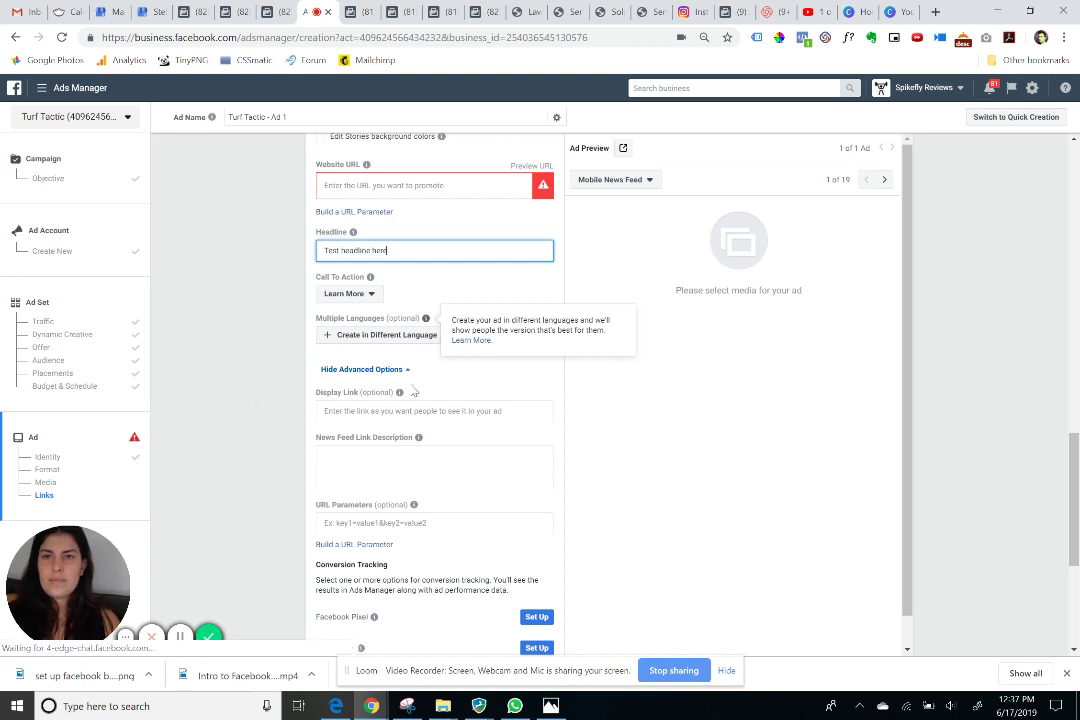
# Review the ad's advanced link options, conversion tracking settings, preview area, and the error notice and confirmation section ending the form
pyautogui.scroll(-2, 405, 398)
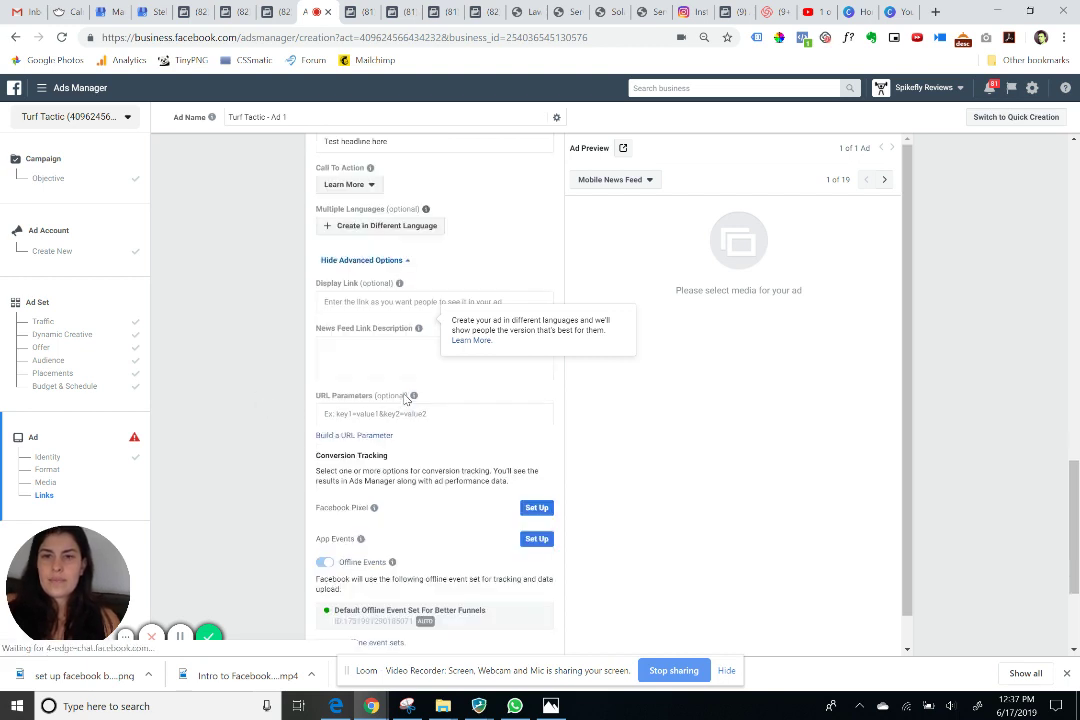
pyautogui.scroll(-3, 405, 398)
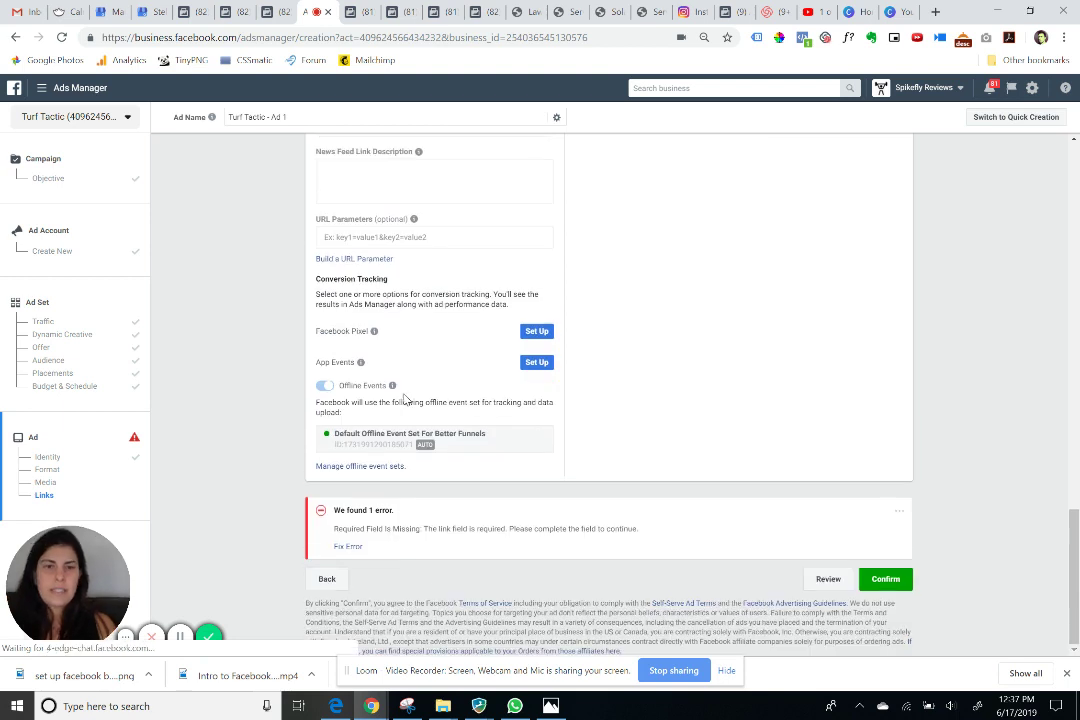
pyautogui.scroll(5, 449, 335)
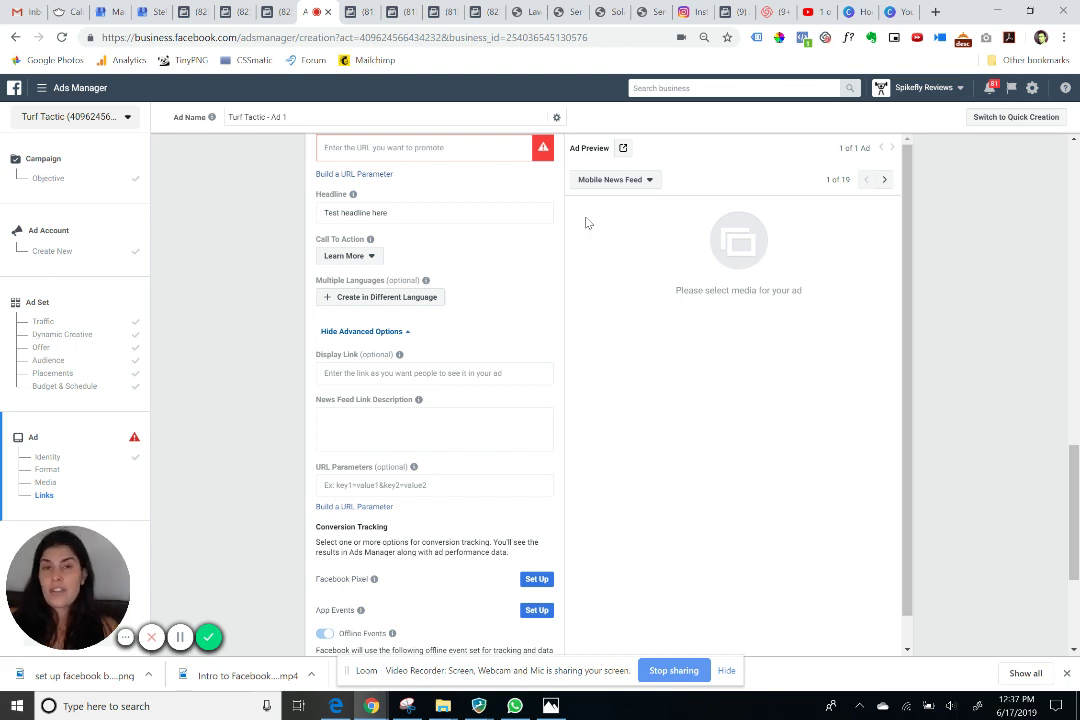
pyautogui.scroll(-3, 600, 215)
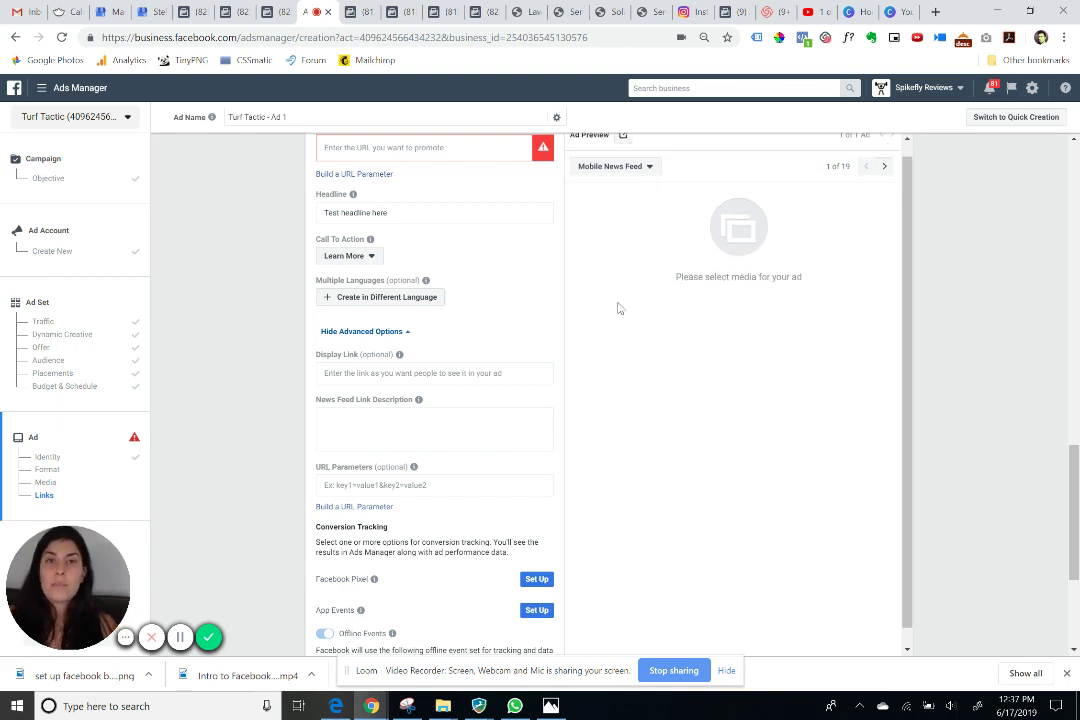
pyautogui.scroll(-1, 617, 313)
pyautogui.scroll(-1, 640, 340)
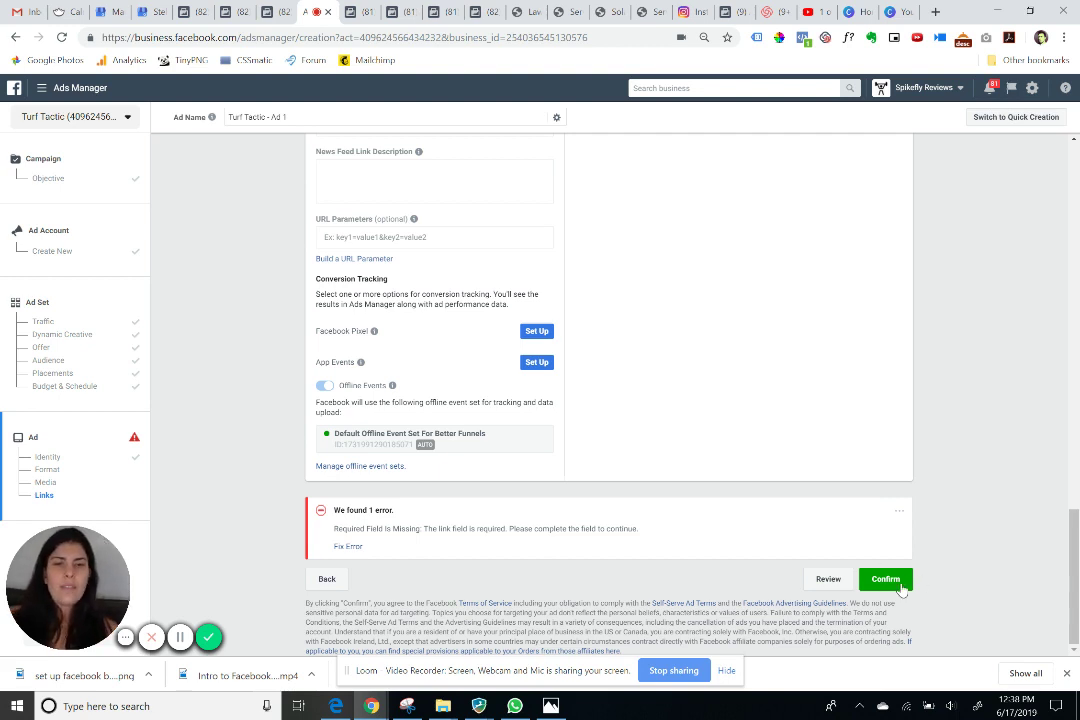
pyautogui.scroll(4, 897, 503)
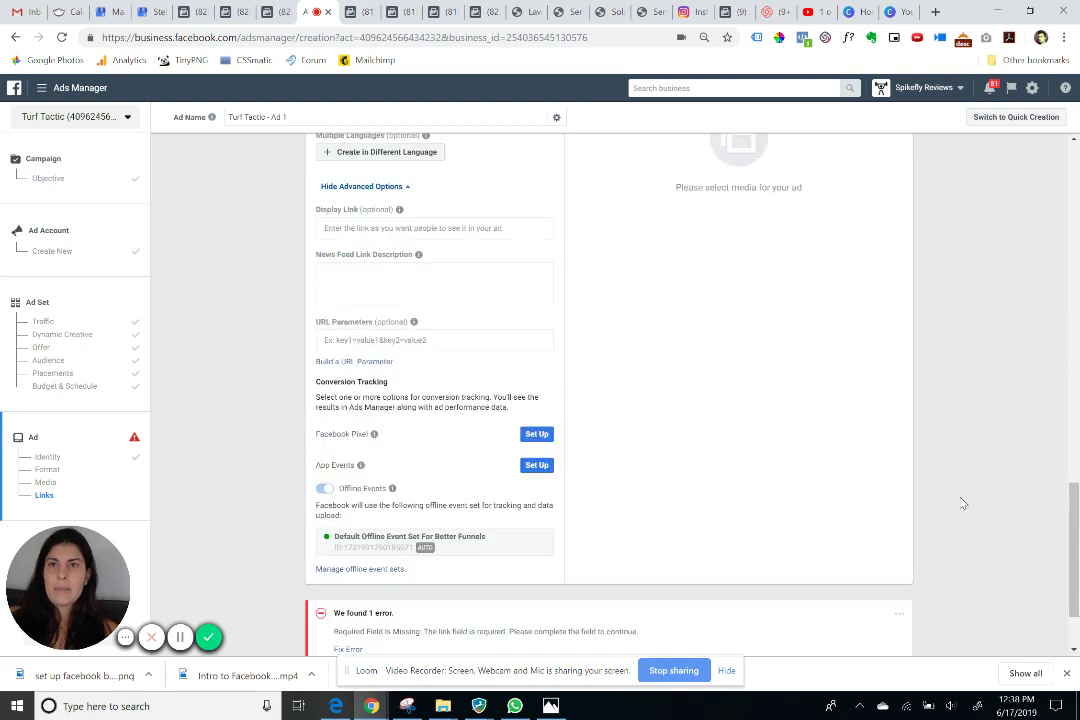